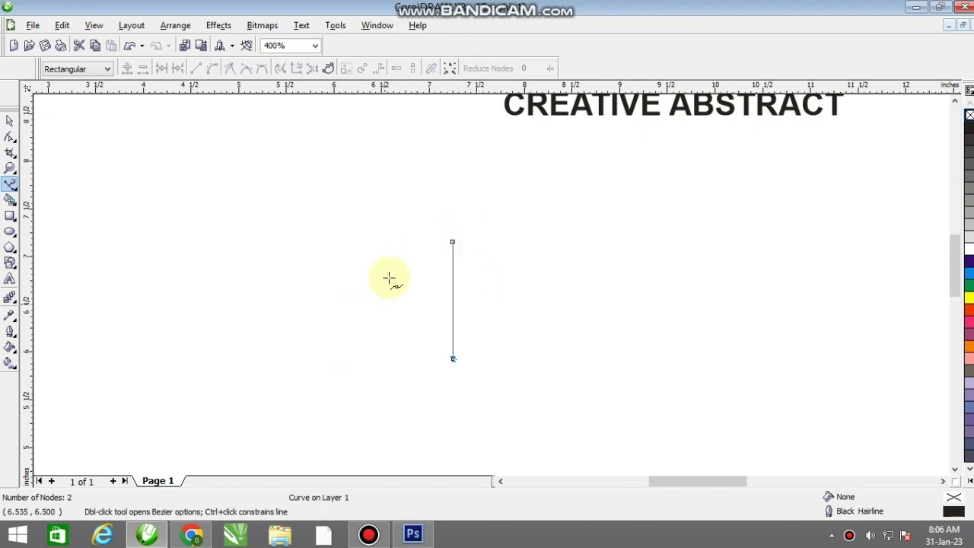
# Set the vertical line's outline width to 5 pt
pyautogui.click(10, 138)
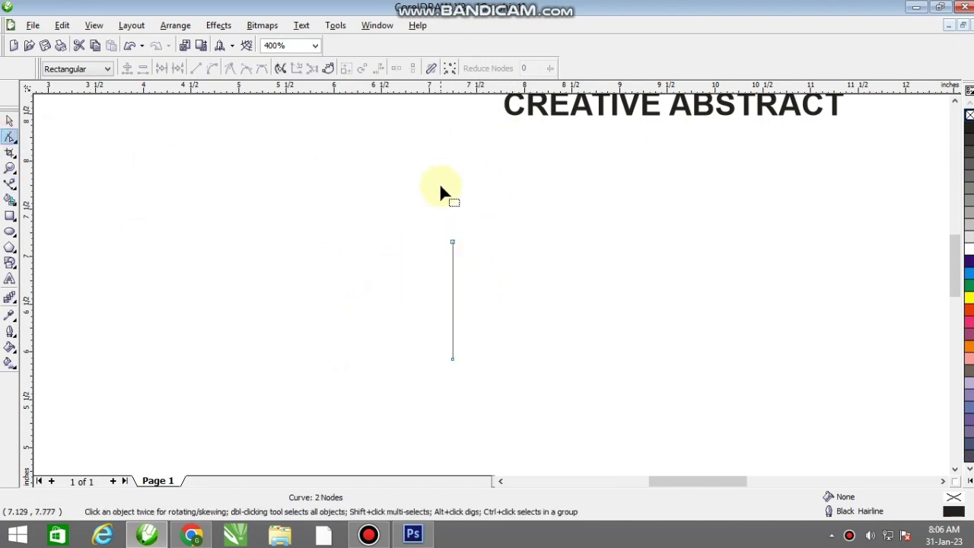
pyautogui.click(8, 119)
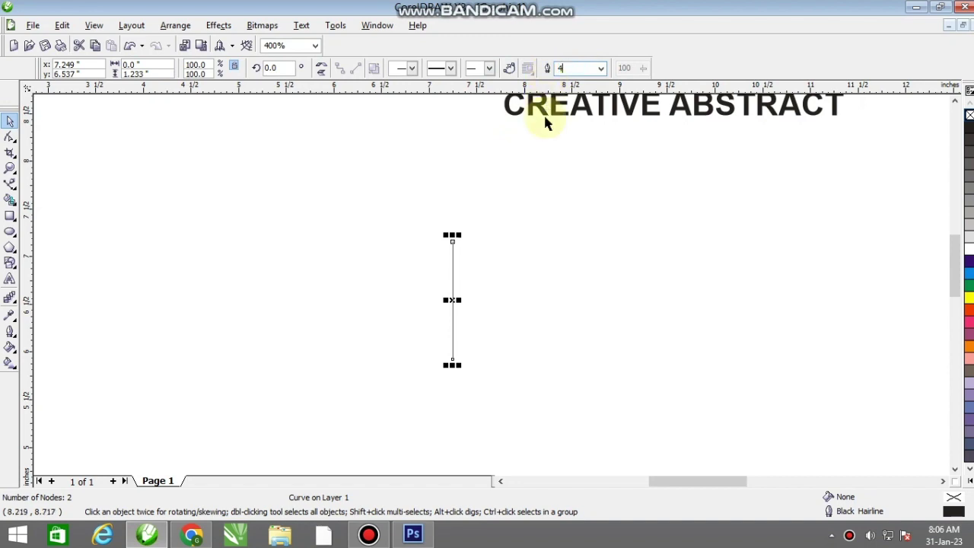
pyautogui.write('4')
pyautogui.press('Return')
pyautogui.write('5')
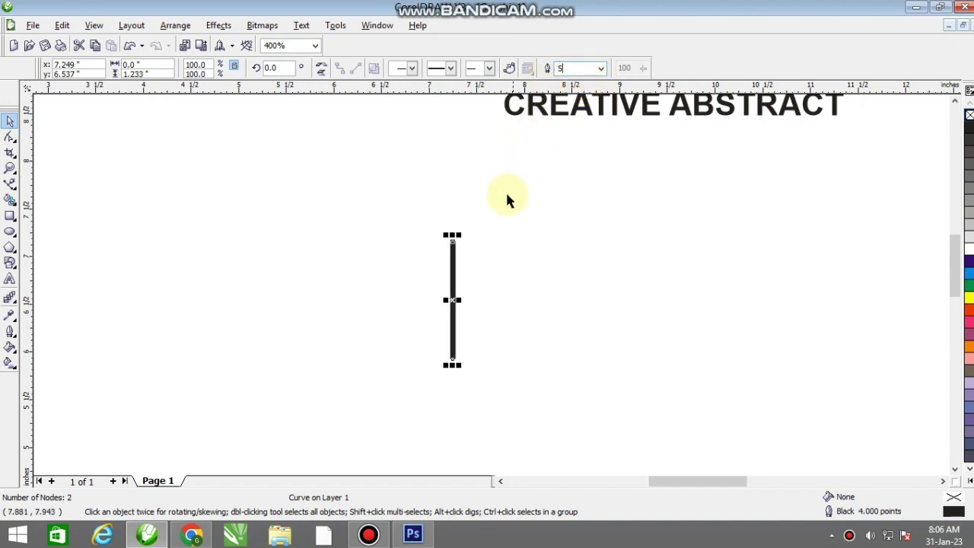
# Give the thick vertical line rounded corners and rounded line caps
pyautogui.scroll(2, 480, 243)
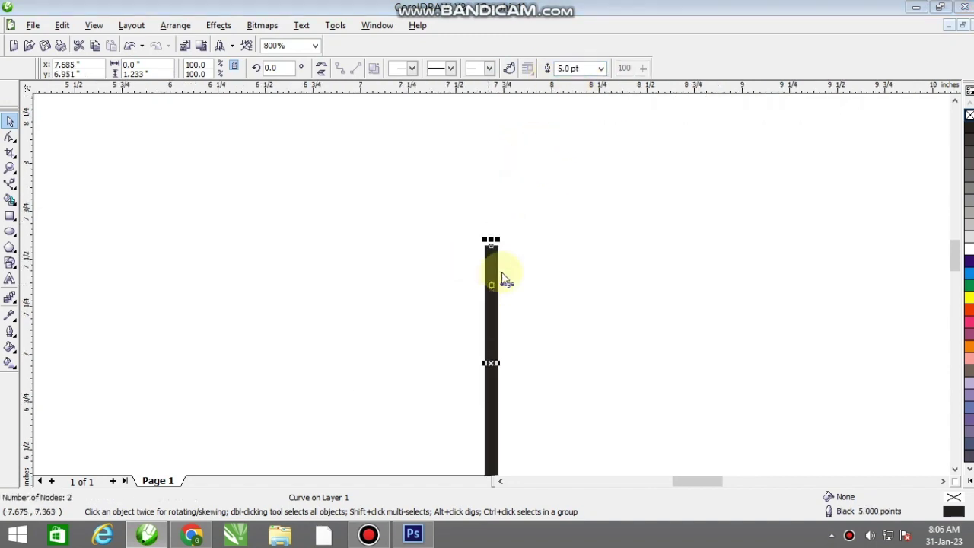
pyautogui.press('F12')
pyautogui.click(380, 325)
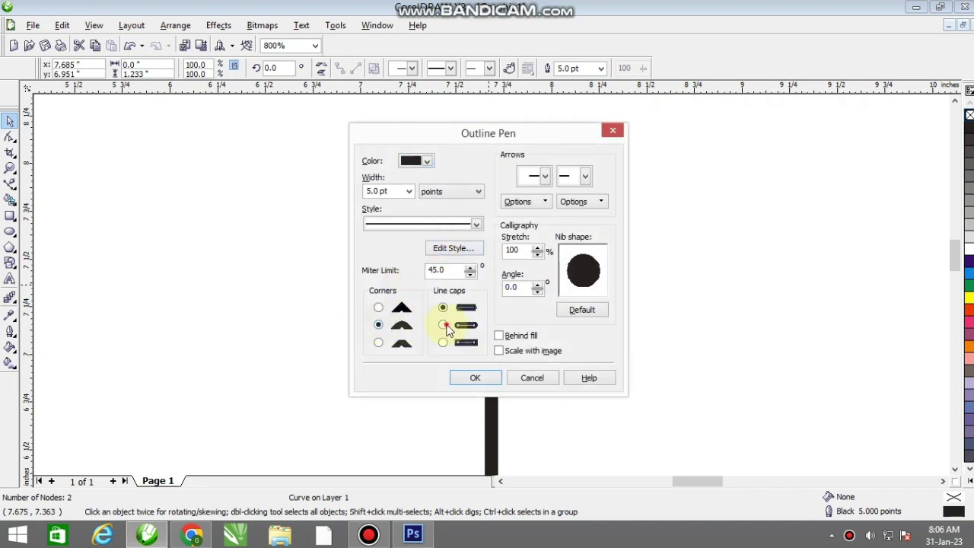
pyautogui.click(474, 378)
# Select both end nodes of the line and convert its segment to a curve
pyautogui.click(10, 137)
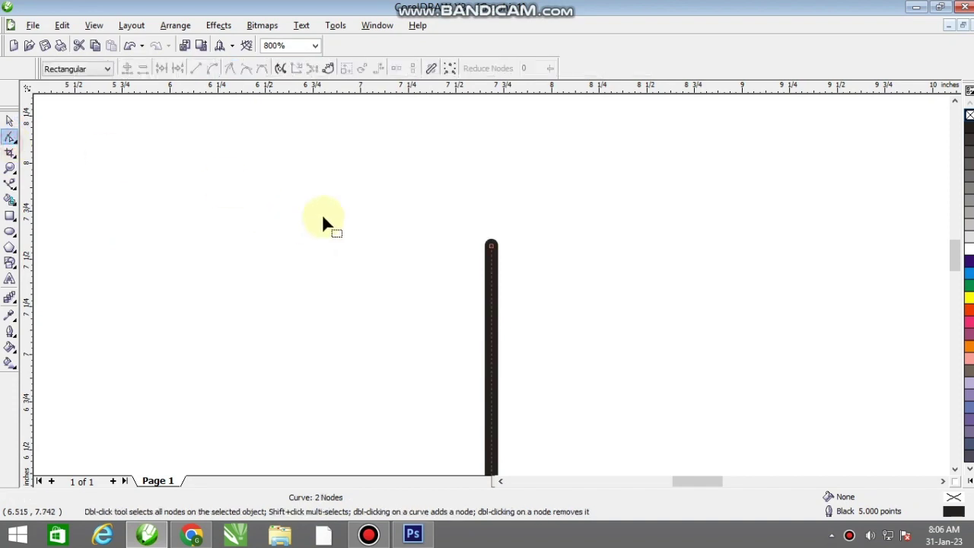
pyautogui.moveTo(592, 320); pyautogui.dragTo(593, 321)
pyautogui.scroll(-1, 492, 283)
pyautogui.scroll(1, 492, 284)
pyautogui.moveTo(404, 148); pyautogui.dragTo(567, 453)
pyautogui.moveTo(536, 261); pyautogui.dragTo(536, 262)
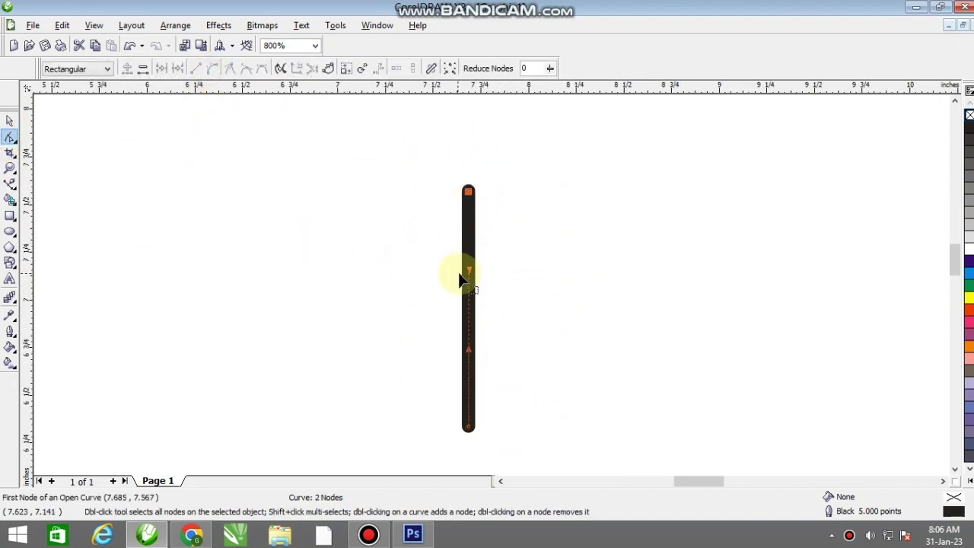
# Bend the line into a gentle S by pulling its upper control handle left and its lower one right
pyautogui.moveTo(470, 276); pyautogui.dragTo(430, 271)
pyautogui.moveTo(469, 352); pyautogui.dragTo(525, 359)
pyautogui.moveTo(433, 272); pyautogui.dragTo(419, 286)
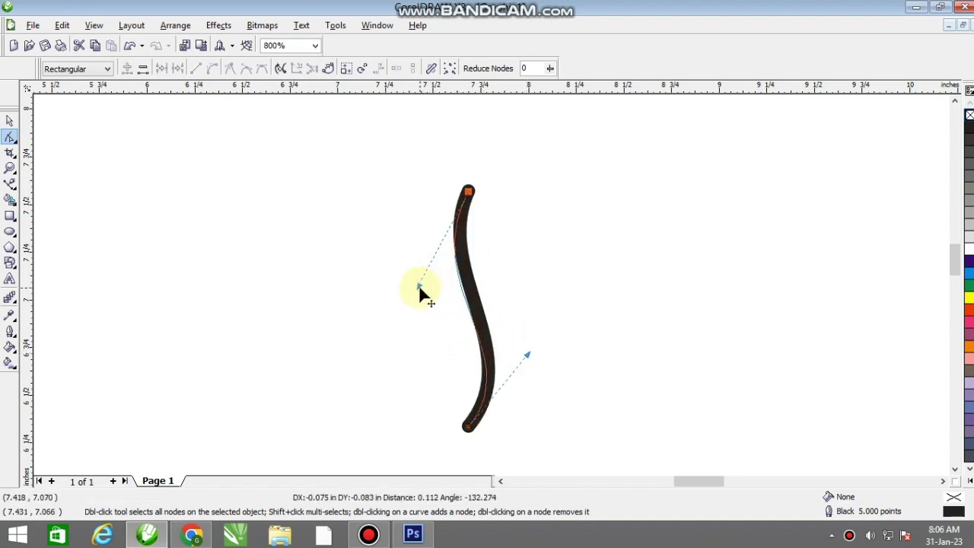
# Convert the S-curve's outline to an object, remove its fill and give it a black hairline outline
pyautogui.click(9, 120)
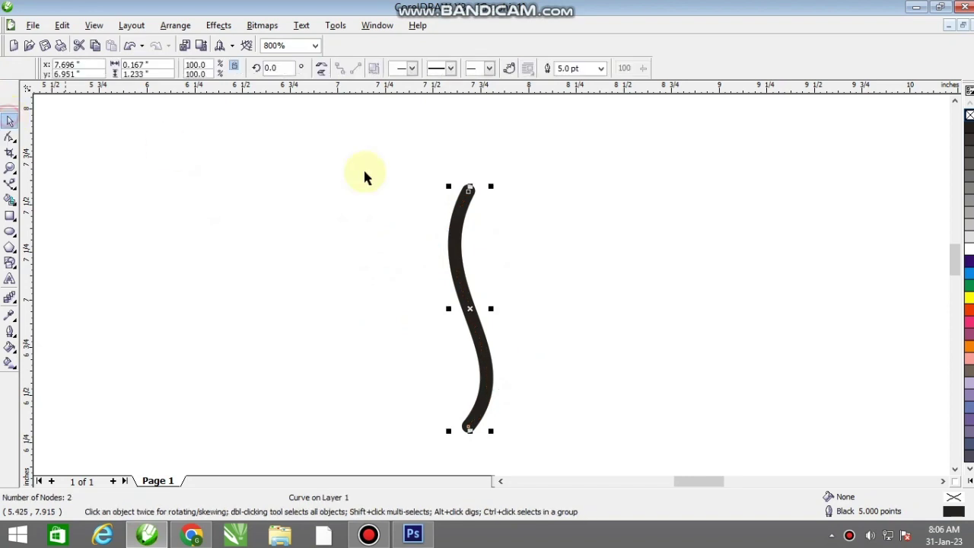
pyautogui.click(501, 220)
pyautogui.moveTo(466, 208); pyautogui.dragTo(487, 211)
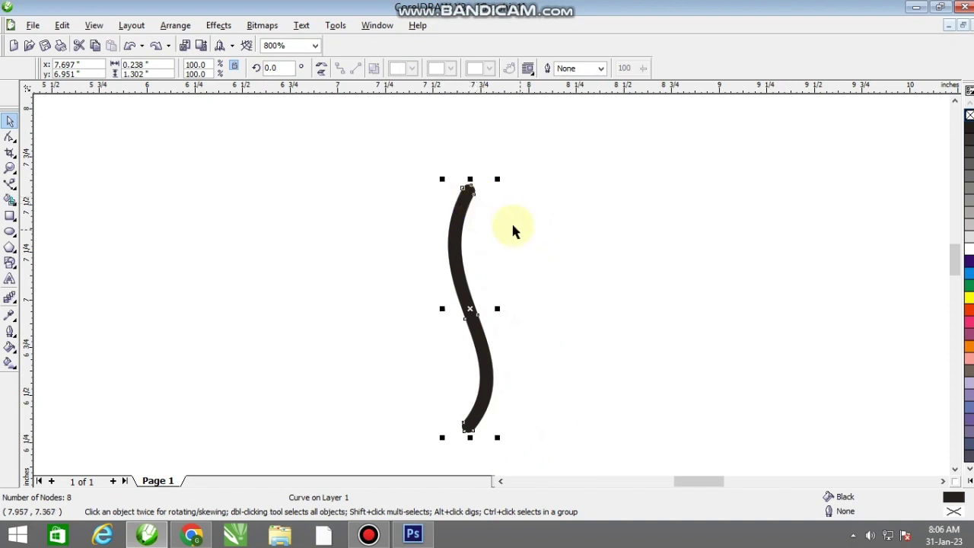
pyautogui.click(968, 114)
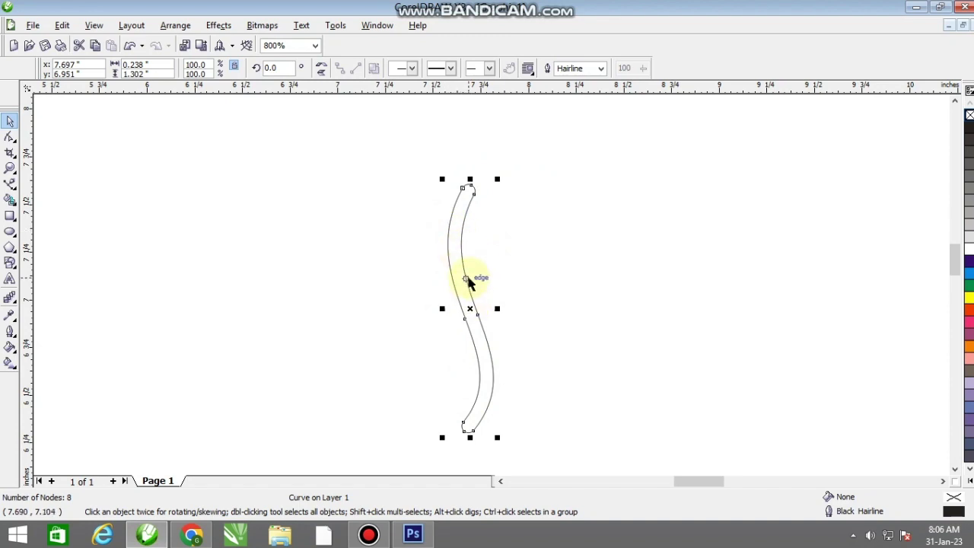
# Apply a custom linear fountain fill to the S shape, from yellow with 100 black (K) to plain yellow
pyautogui.press('F11')
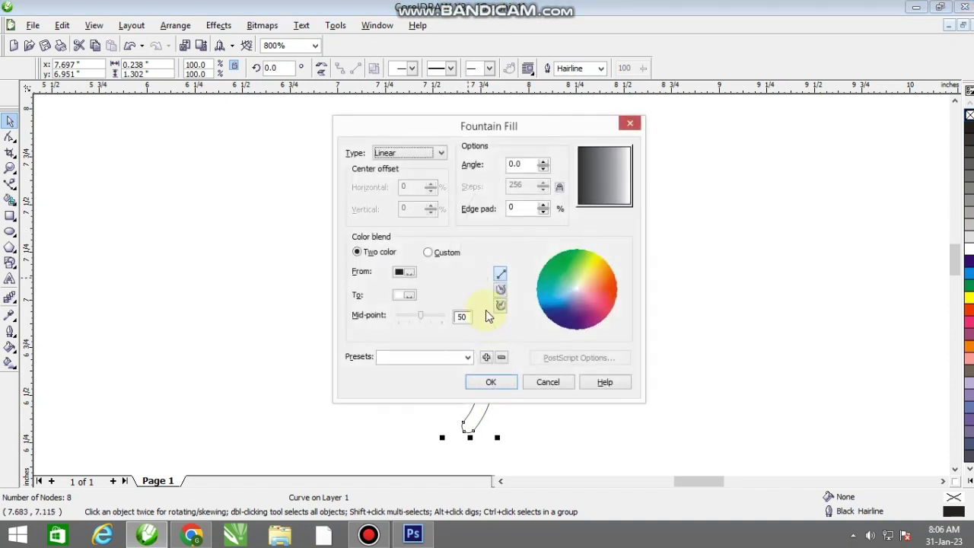
pyautogui.click(449, 255)
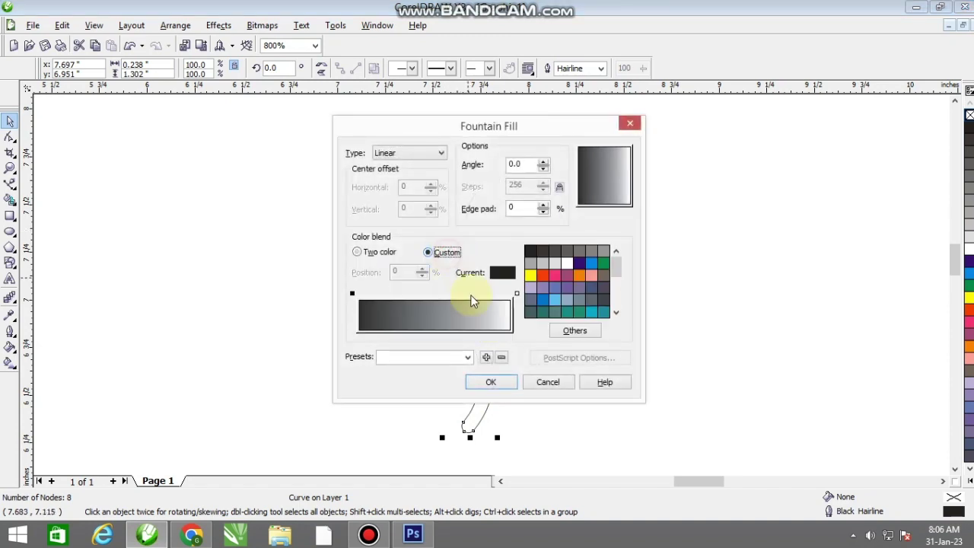
pyautogui.click(531, 275)
pyautogui.click(574, 330)
pyautogui.click(699, 303)
pyautogui.write('100')
pyautogui.press('Return')
pyautogui.click(515, 295)
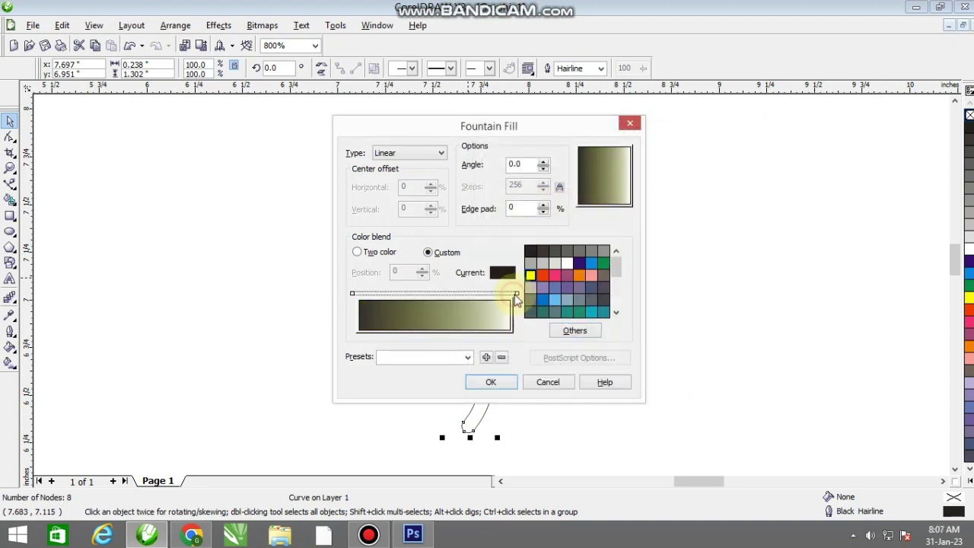
pyautogui.click(530, 275)
pyautogui.click(486, 387)
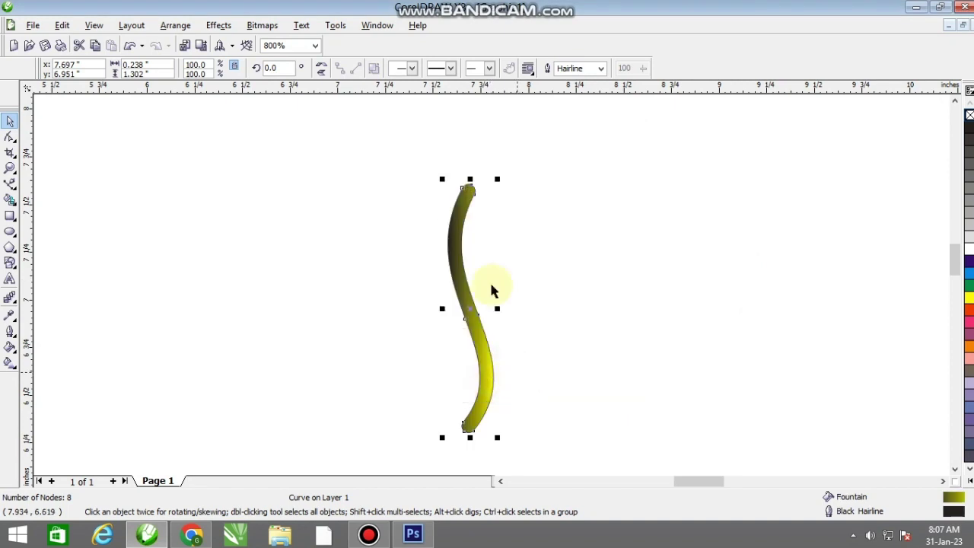
# Set the fountain fill's angle to 90 degrees, and replace the fill with solid blue
pyautogui.scroll(-2, 487, 274)
pyautogui.press('F11')
pyautogui.doubleClick(534, 165)
pyautogui.write('90')
pyautogui.press('Return')
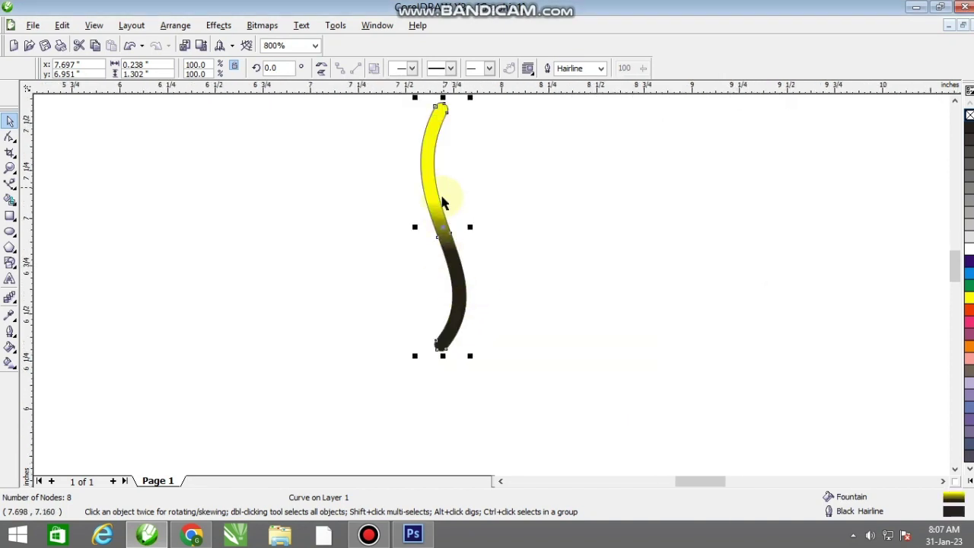
pyautogui.click(968, 261)
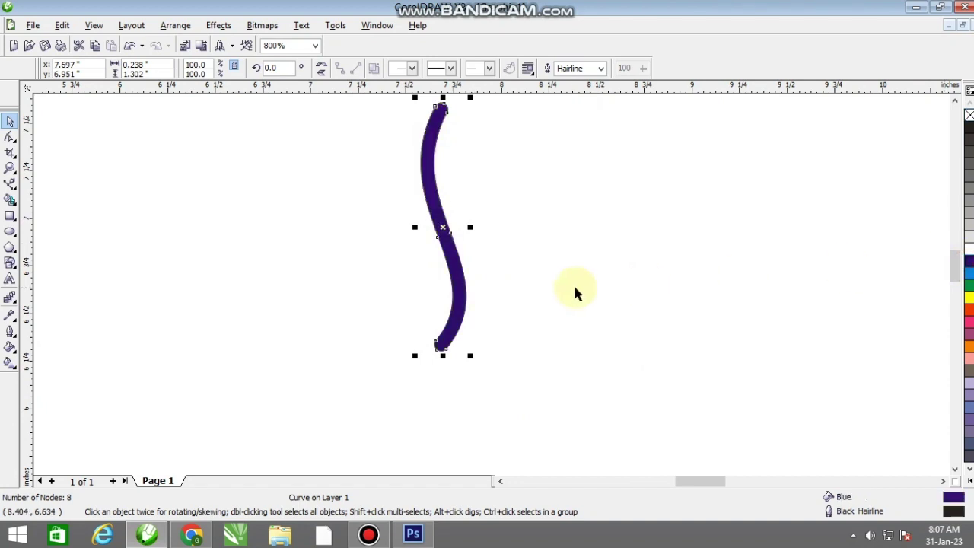
# Apply a custom linear fountain fill at 90 degrees to the S shape, from yellow with 100 black (K) to plain yellow
pyautogui.press('F11')
pyautogui.click(445, 255)
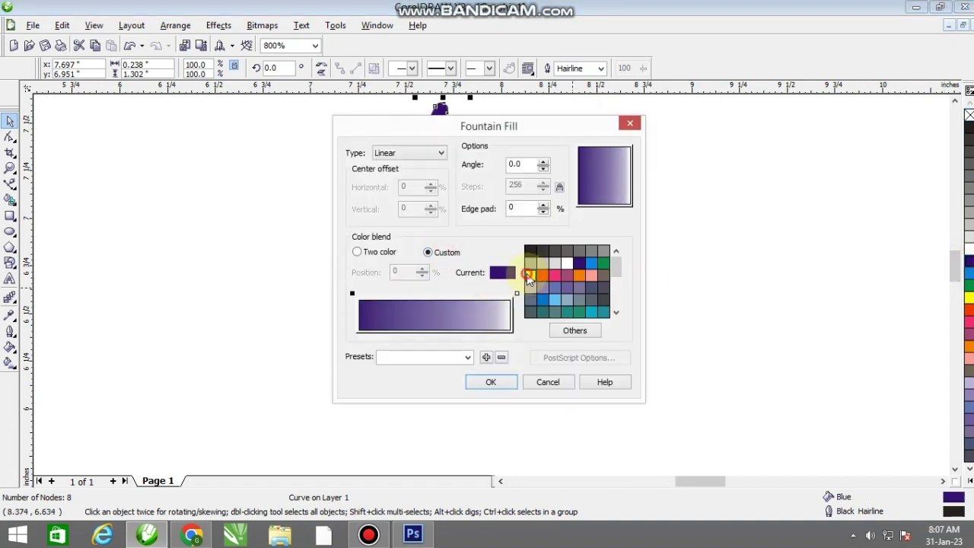
pyautogui.click(528, 274)
pyautogui.click(575, 330)
pyautogui.click(694, 303)
pyautogui.write('100')
pyautogui.press('Return')
pyautogui.click(517, 295)
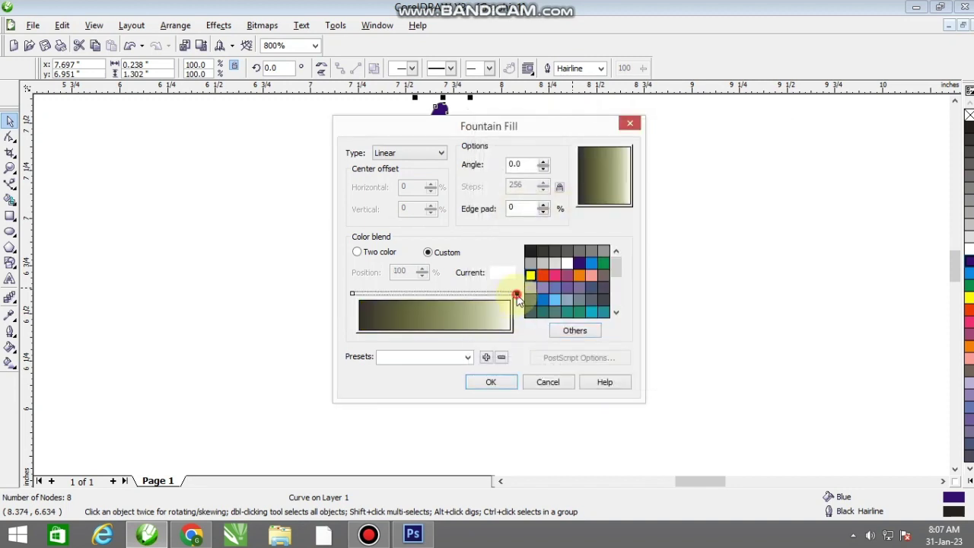
pyautogui.click(530, 275)
pyautogui.write('90')
pyautogui.click(494, 382)
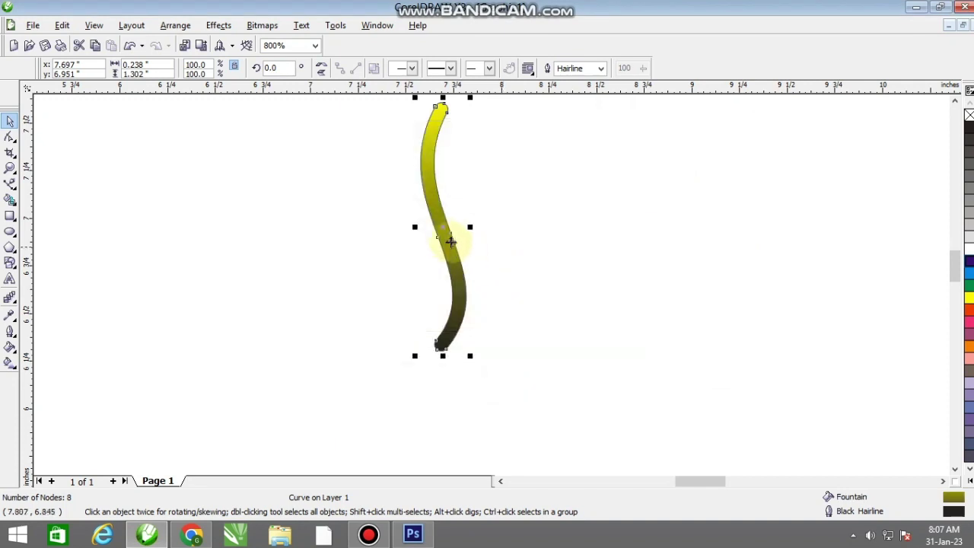
# Remove the S shape's outline and move its rotation centre to its dark lower end
pyautogui.click(451, 242)
pyautogui.rightClick(968, 114)
pyautogui.click(452, 235)
pyautogui.click(451, 233)
pyautogui.moveTo(450, 231); pyautogui.dragTo(450, 261)
pyautogui.hotkey('ctrl', 'z')
pyautogui.click(450, 228)
pyautogui.click(450, 231)
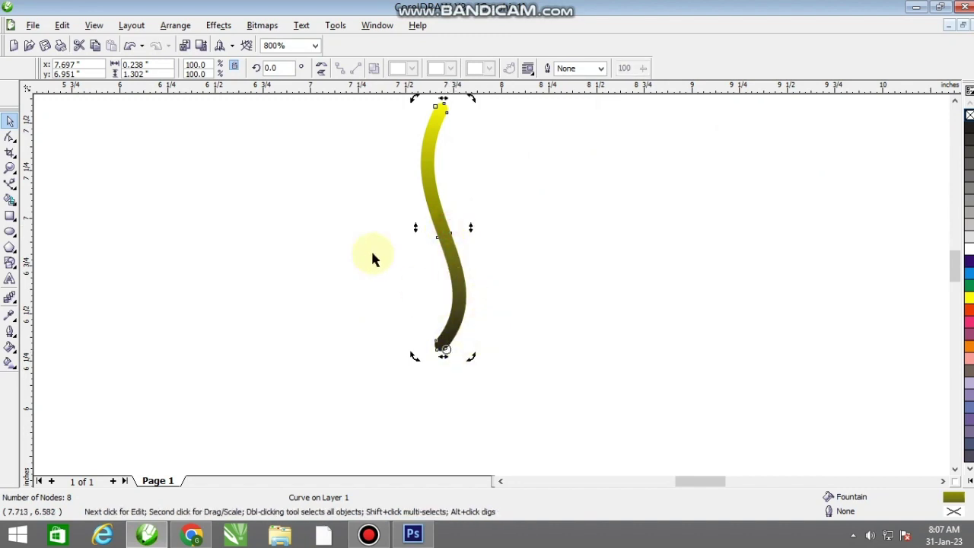
# Create rotated copies of the S shape every 45 degrees around its lower end to form an eight-armed radial pattern
pyautogui.scroll(-1, 514, 251)
pyautogui.click(502, 186)
pyautogui.moveTo(501, 186); pyautogui.dragTo(578, 266)
pyautogui.hotkey('ctrl', 'r')
pyautogui.hotkey('ctrl', 'r')
pyautogui.hotkey('ctrl', 'r')
pyautogui.hotkey('ctrl', 'r')
pyautogui.hotkey('ctrl', 'r')
pyautogui.hotkey('ctrl', 'r')
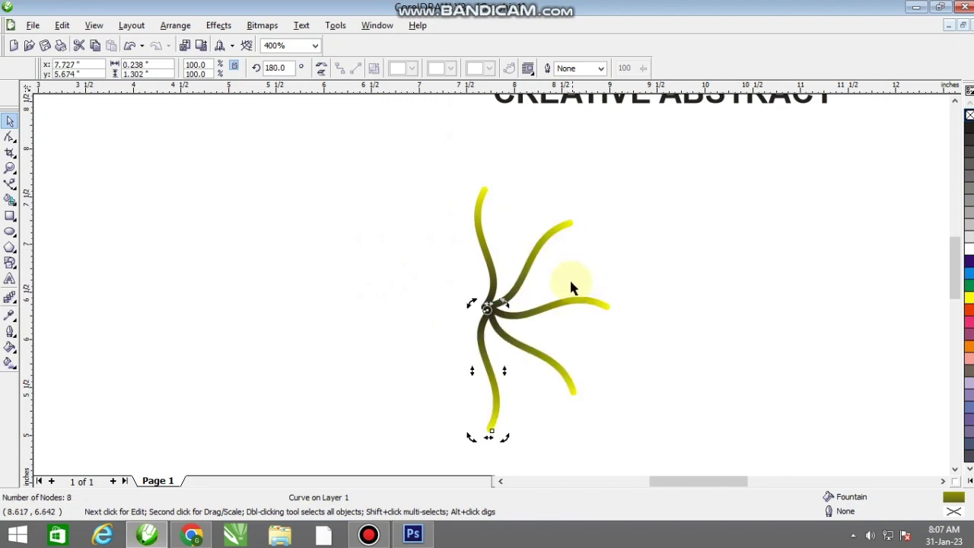
pyautogui.hotkey('ctrl', 'r')
pyautogui.click(656, 343)
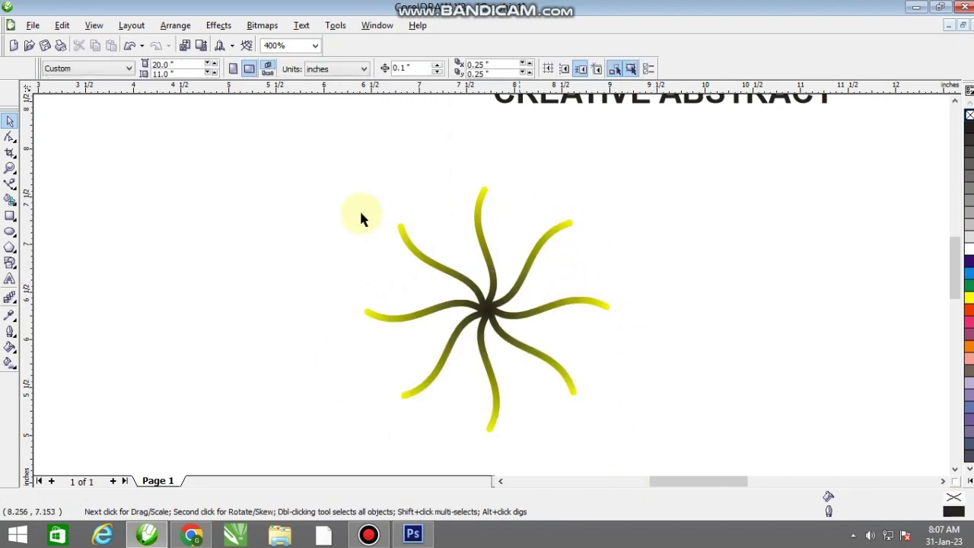
# Set the start colour of the right-hand arm's fountain fill to CMYK 50, 0, 100, 100
pyautogui.click(534, 314)
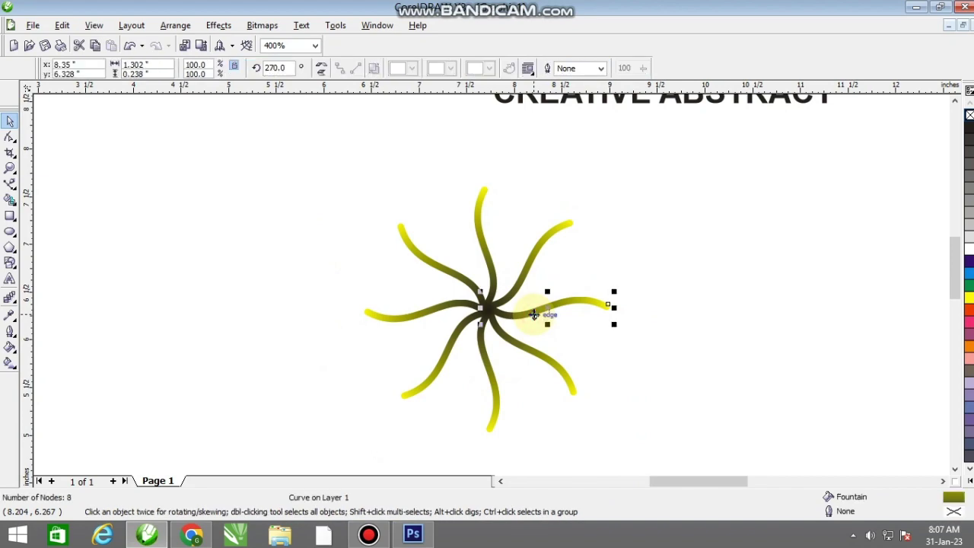
pyautogui.press('F11')
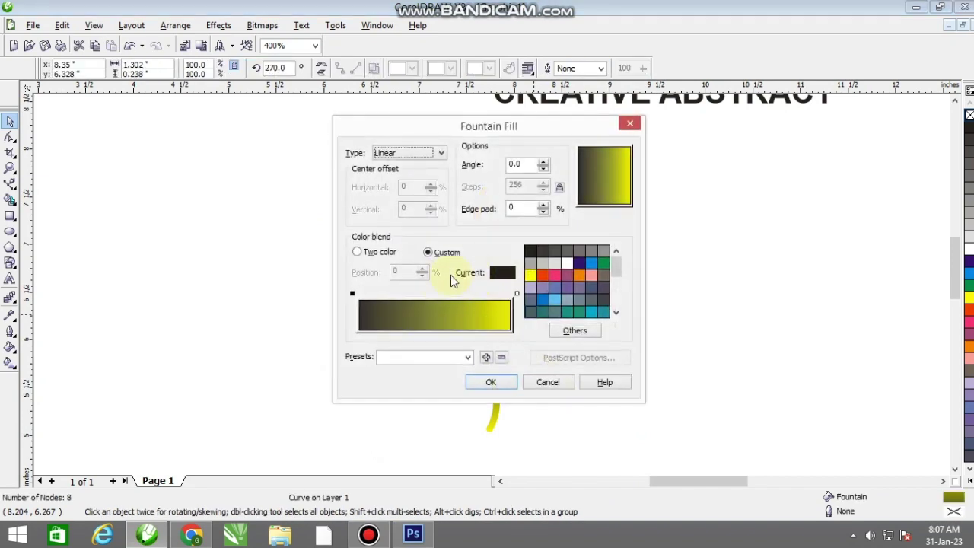
pyautogui.click(601, 263)
pyautogui.click(584, 333)
pyautogui.click(694, 302)
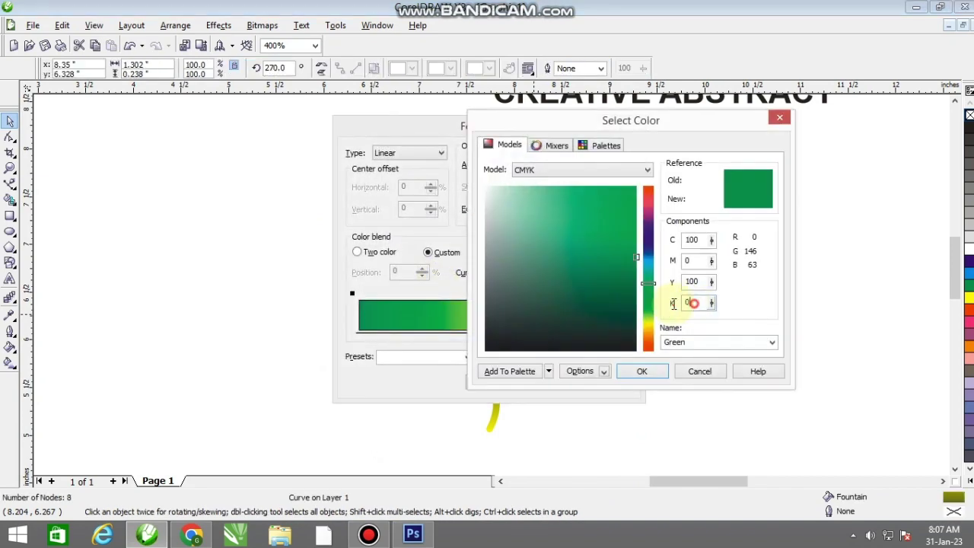
pyautogui.click(694, 240)
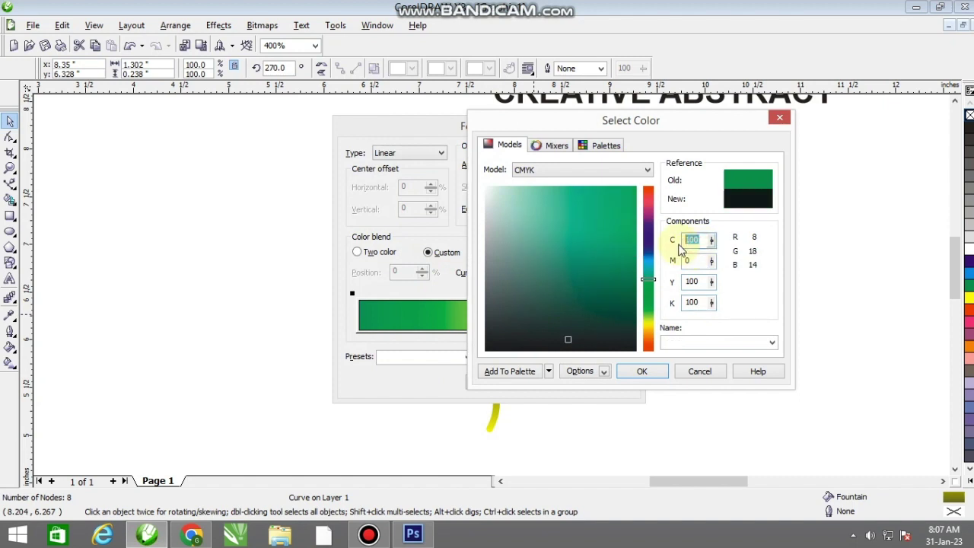
pyautogui.click(702, 282)
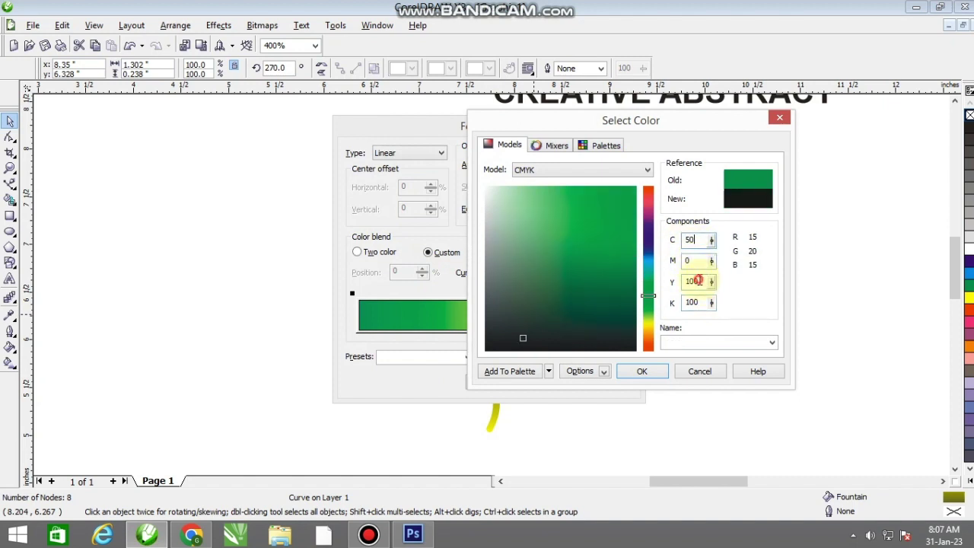
pyautogui.click(699, 280)
pyautogui.click(642, 373)
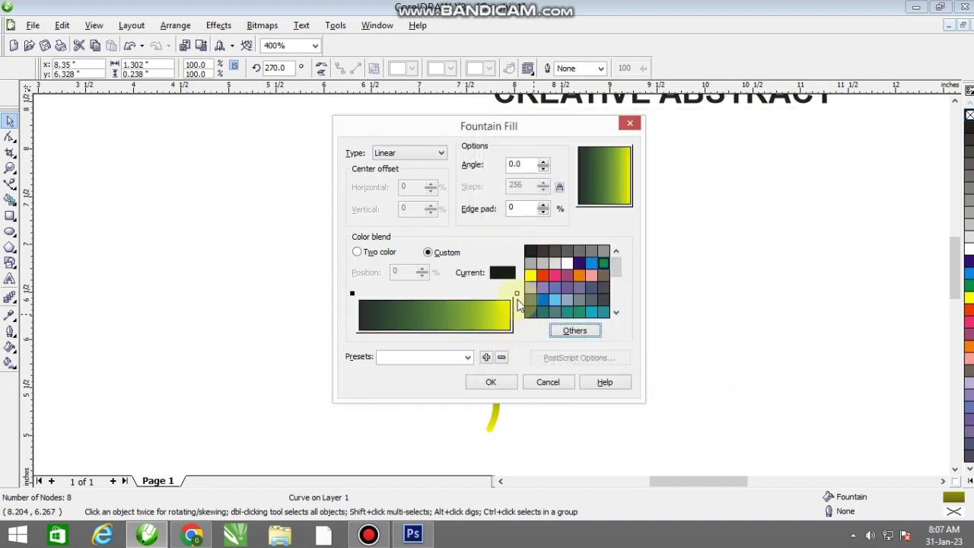
# Set the end colour of the right-hand arm's fountain fill to CMYK 50, 0, 100, 0 and apply the fill
pyautogui.click(516, 295)
pyautogui.click(604, 262)
pyautogui.click(575, 331)
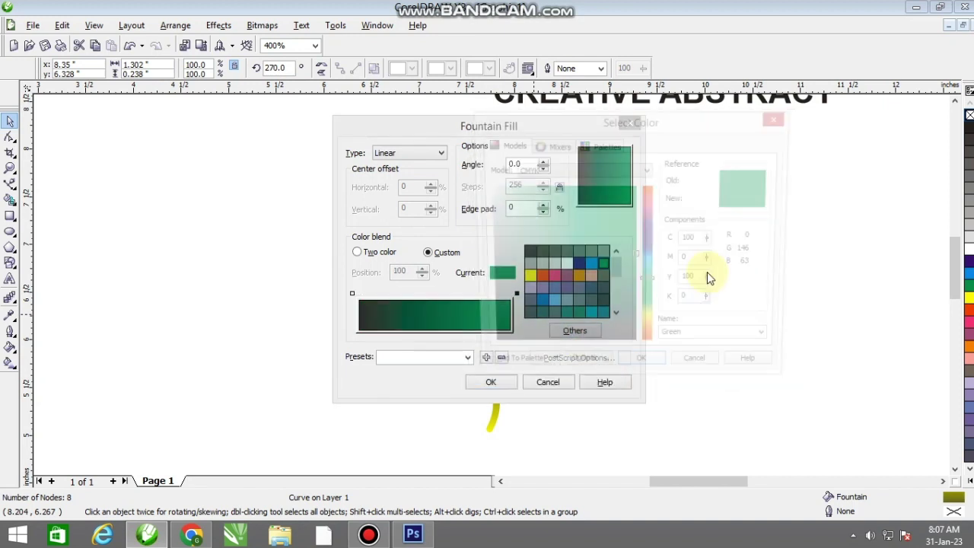
pyautogui.moveTo(704, 241); pyautogui.dragTo(641, 245)
pyautogui.write('50')
pyautogui.click(642, 372)
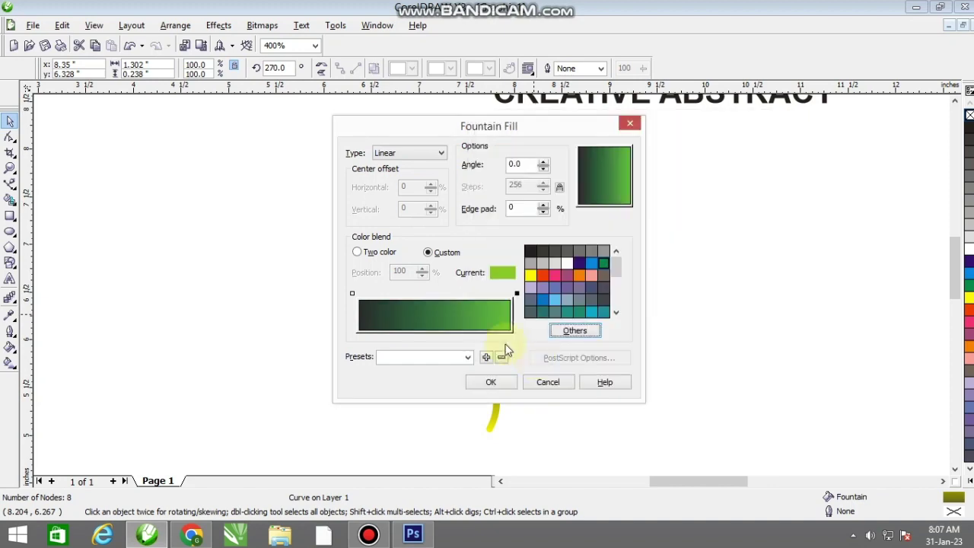
pyautogui.click(489, 382)
# Repeat the green fountain fill on the left-hand arm and set its gradient angle to 180 degrees
pyautogui.scroll(1, 478, 295)
pyautogui.click(465, 281)
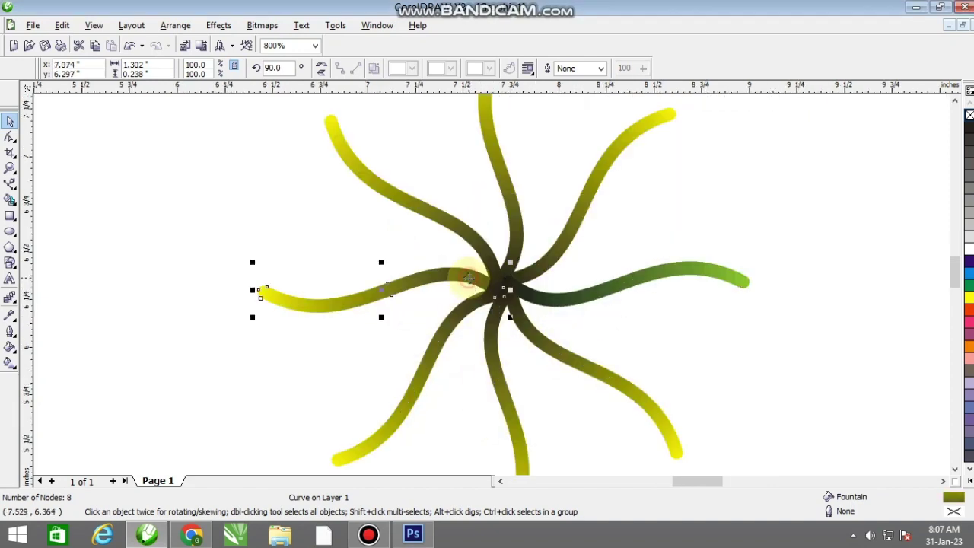
pyautogui.hotkey('ctrl', 'r')
pyautogui.press('F11')
pyautogui.moveTo(614, 165); pyautogui.dragTo(553, 175)
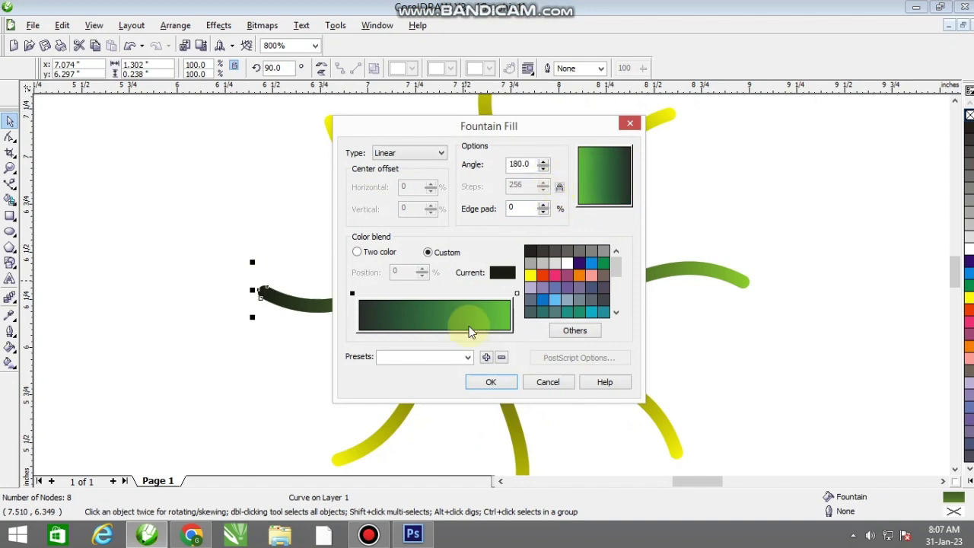
pyautogui.click(491, 383)
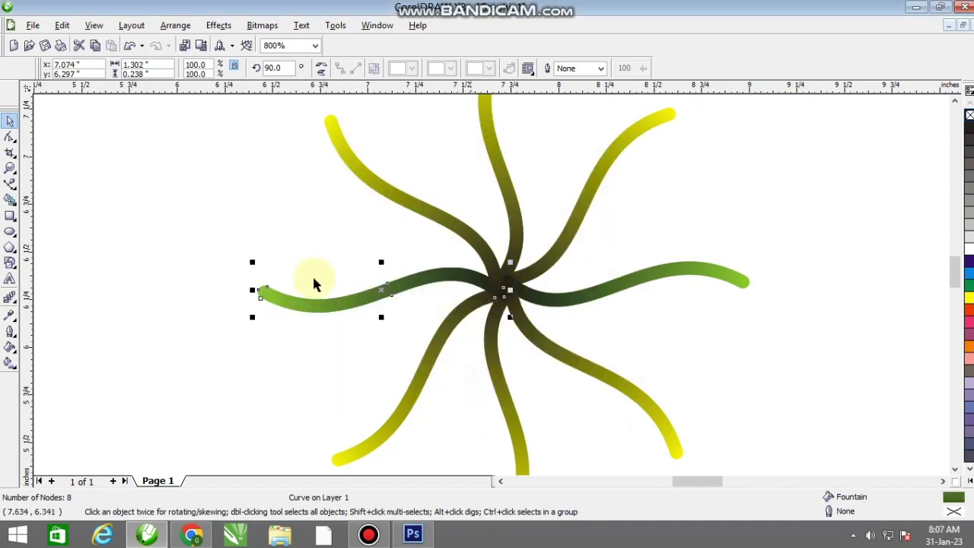
# Give the lower-left arm a fountain fill running from CMYK 0, 100, 100, 100 to Red
pyautogui.click(454, 338)
pyautogui.press('F11')
pyautogui.click(541, 276)
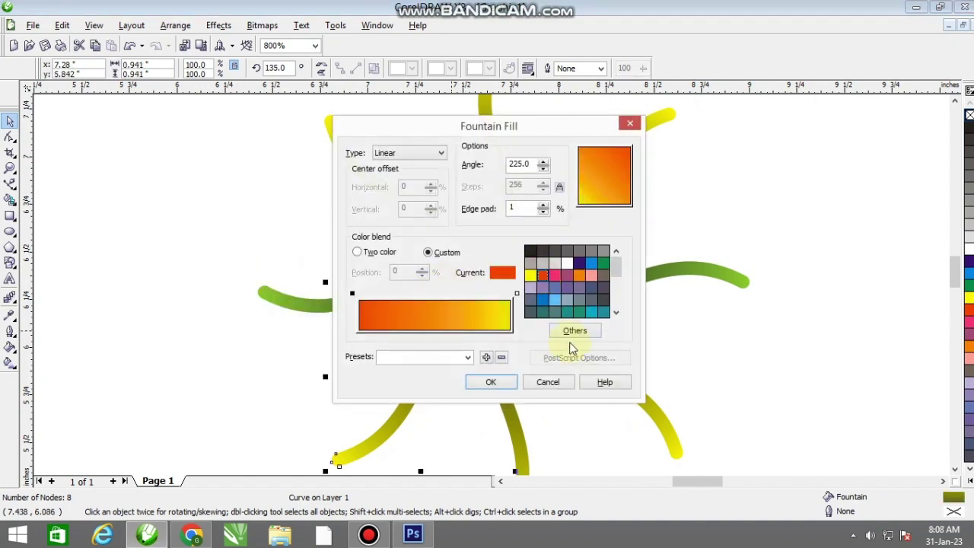
pyautogui.click(575, 331)
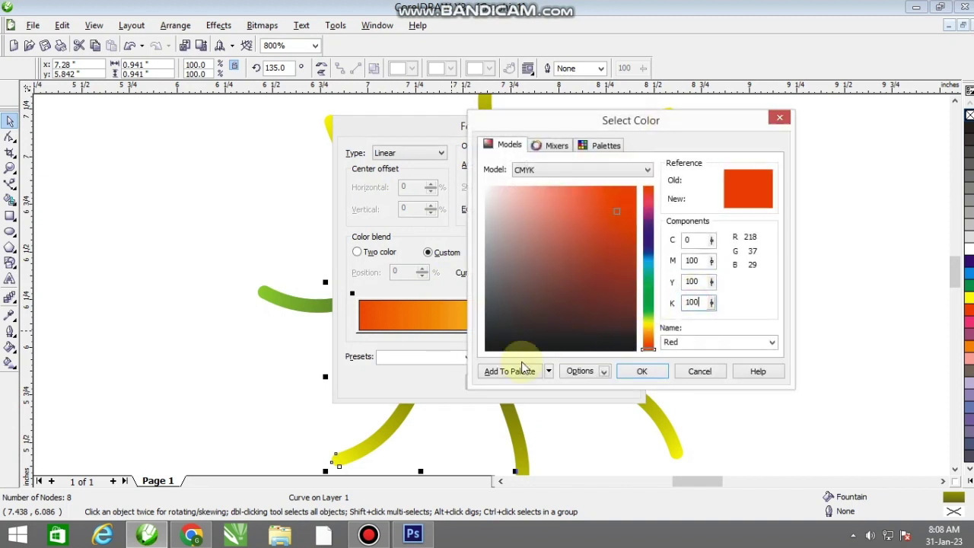
pyautogui.press('Return')
pyautogui.click(516, 294)
pyautogui.click(541, 277)
pyautogui.click(491, 382)
# Set the lower-right arm's fountain fill to run from CMYK 0, 100, 100, 100 to red and apply it
pyautogui.click(576, 369)
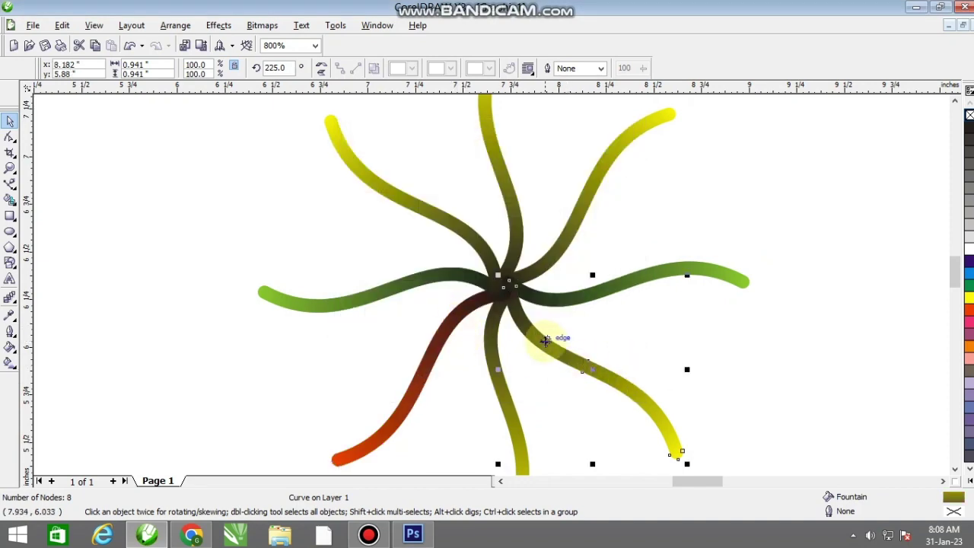
pyautogui.press('F11')
pyautogui.click(573, 331)
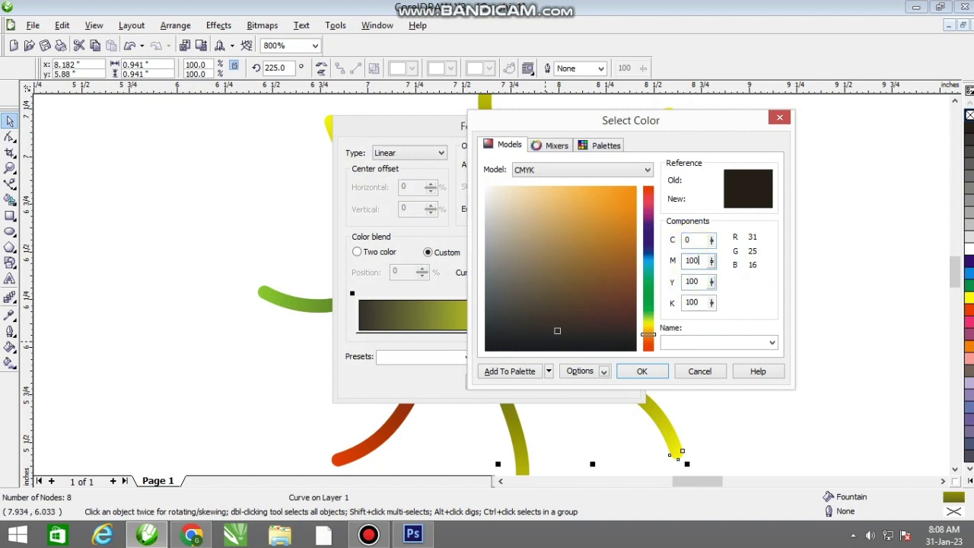
pyautogui.moveTo(703, 302); pyautogui.dragTo(677, 303)
pyautogui.click(641, 371)
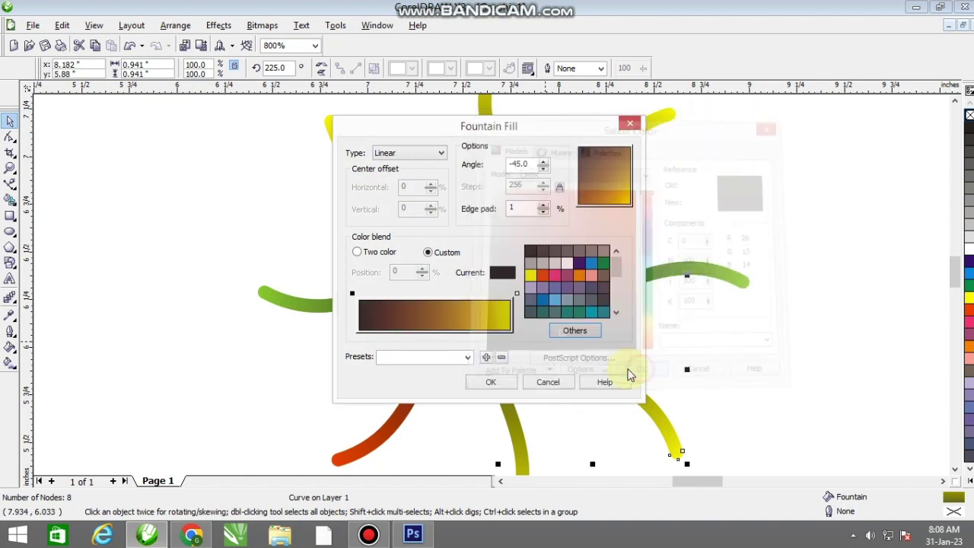
pyautogui.click(516, 294)
pyautogui.click(542, 274)
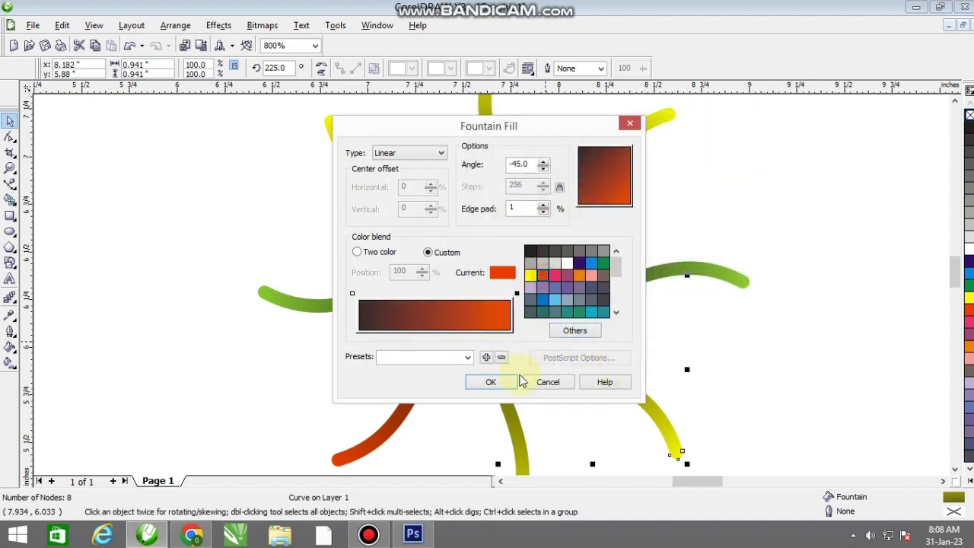
pyautogui.click(502, 384)
# Set the start colour of the downward-pointing arm's fountain fill to CMYK 100, 70, 0, 100
pyautogui.click(509, 405)
pyautogui.press('F11')
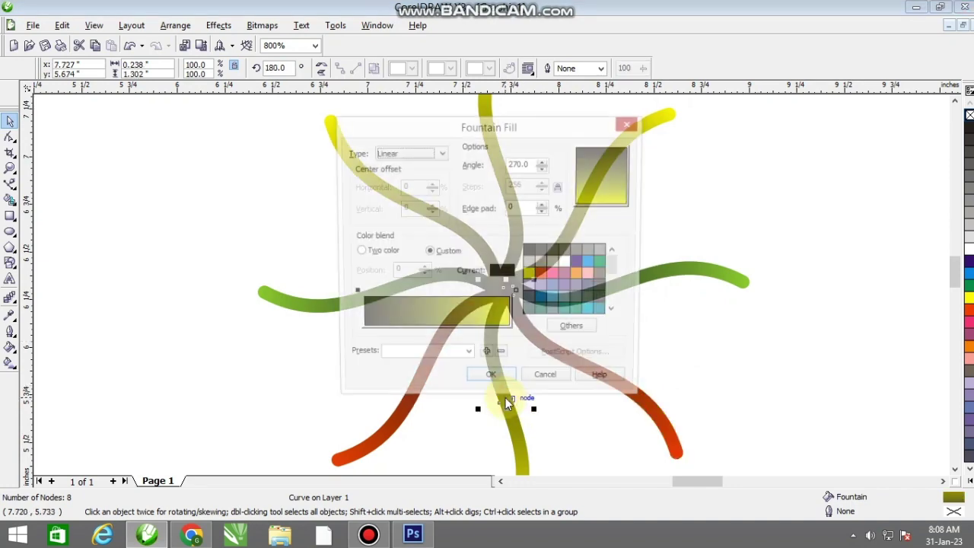
pyautogui.click(582, 263)
pyautogui.click(577, 332)
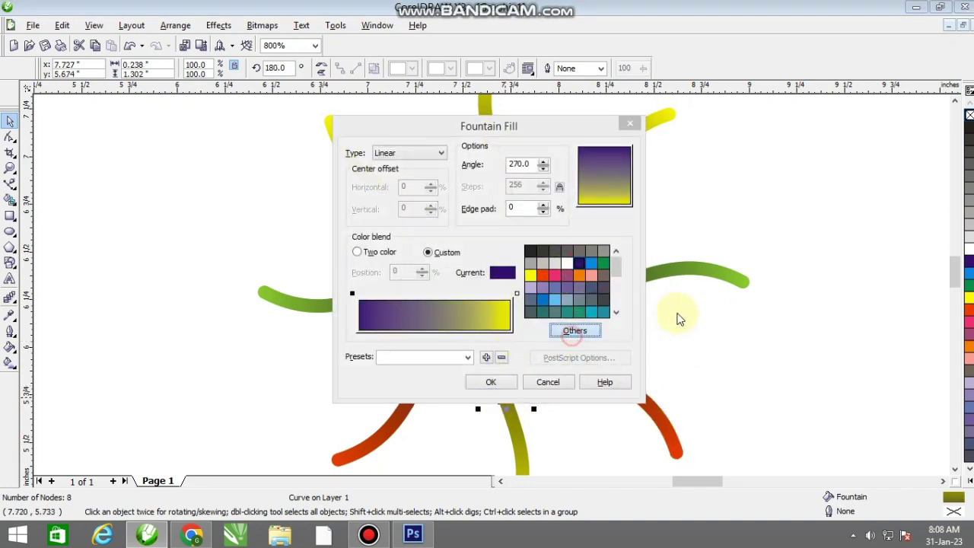
pyautogui.moveTo(705, 261); pyautogui.dragTo(651, 266)
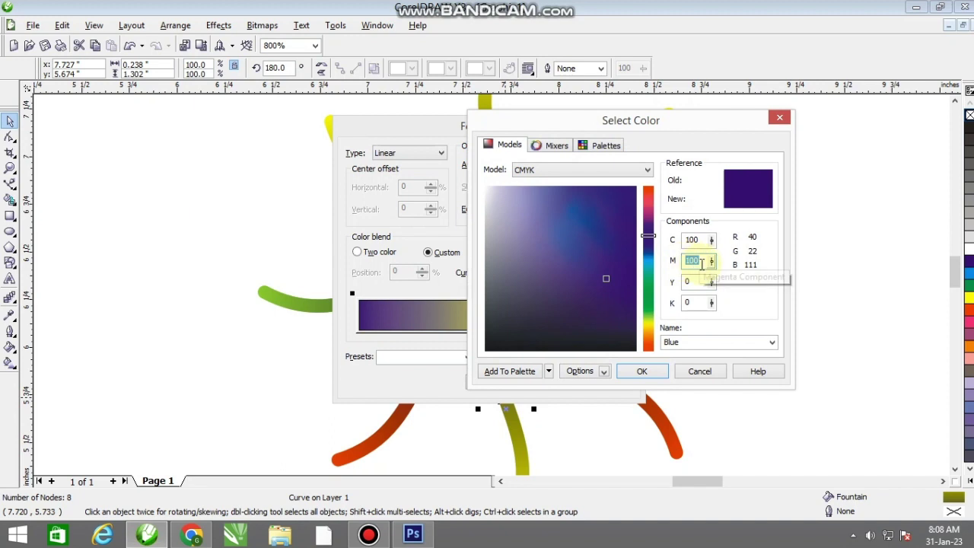
pyautogui.moveTo(696, 244); pyautogui.dragTo(664, 252)
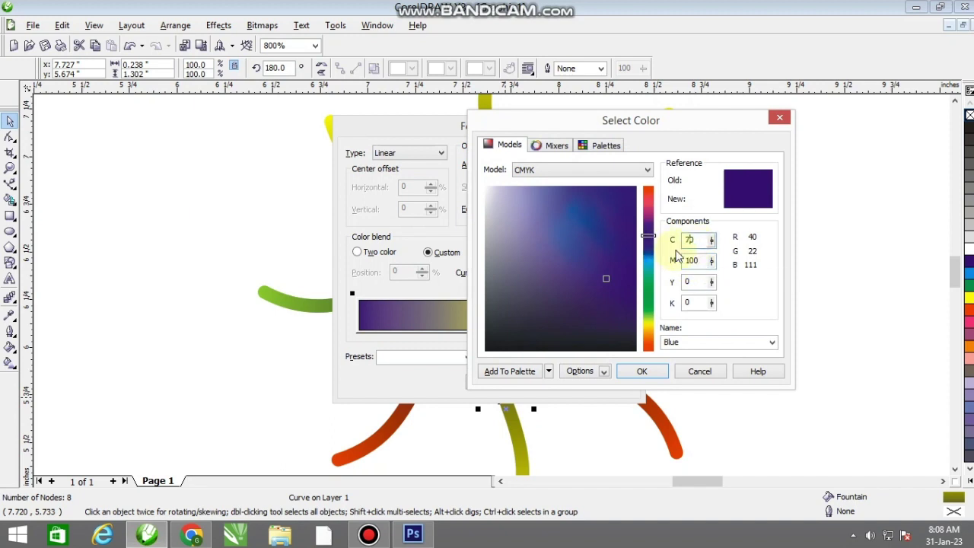
pyautogui.click(700, 262)
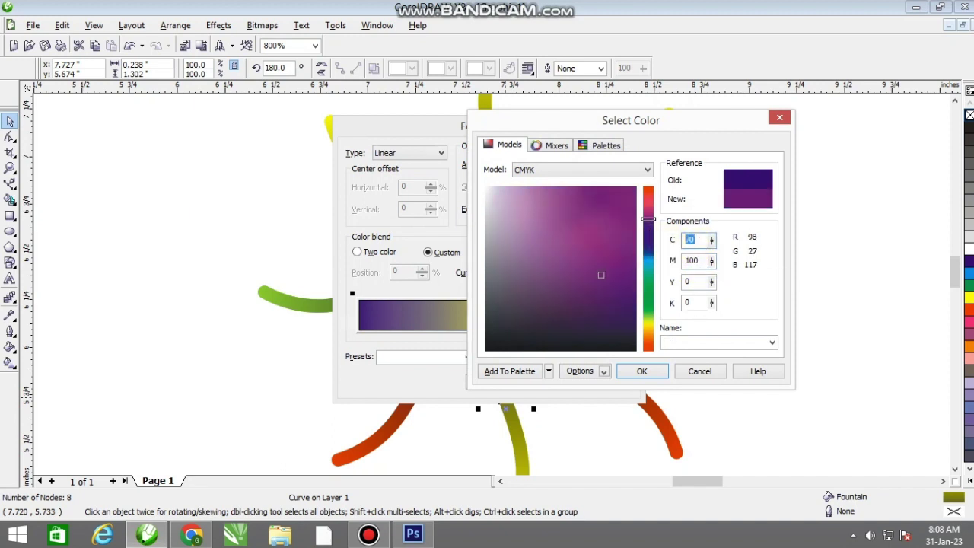
pyautogui.moveTo(702, 265); pyautogui.dragTo(658, 263)
pyautogui.click(694, 282)
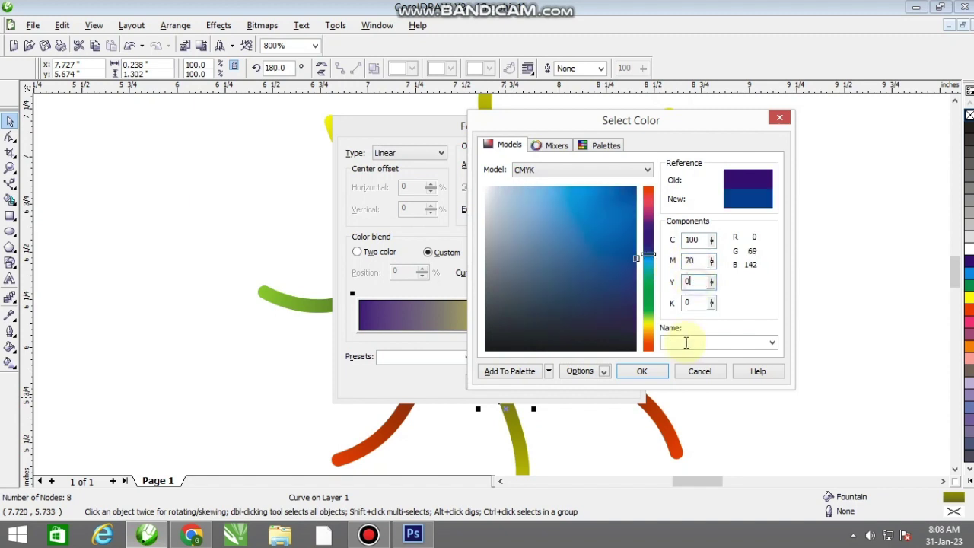
pyautogui.moveTo(692, 303); pyautogui.dragTo(663, 311)
pyautogui.write('100')
pyautogui.press('Return')
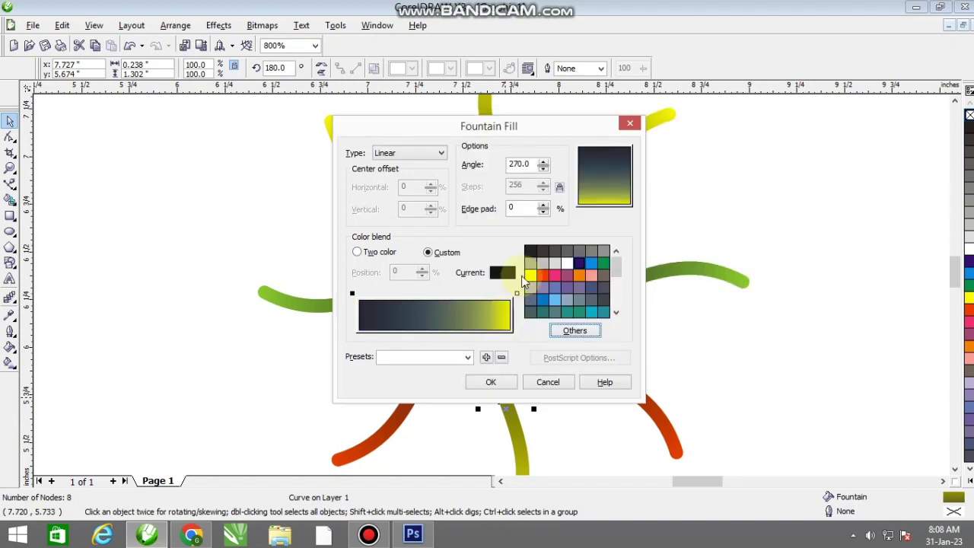
# Set the end colour of the downward-pointing arm's fountain fill to medium blue and apply the fill
pyautogui.click(517, 294)
pyautogui.click(543, 299)
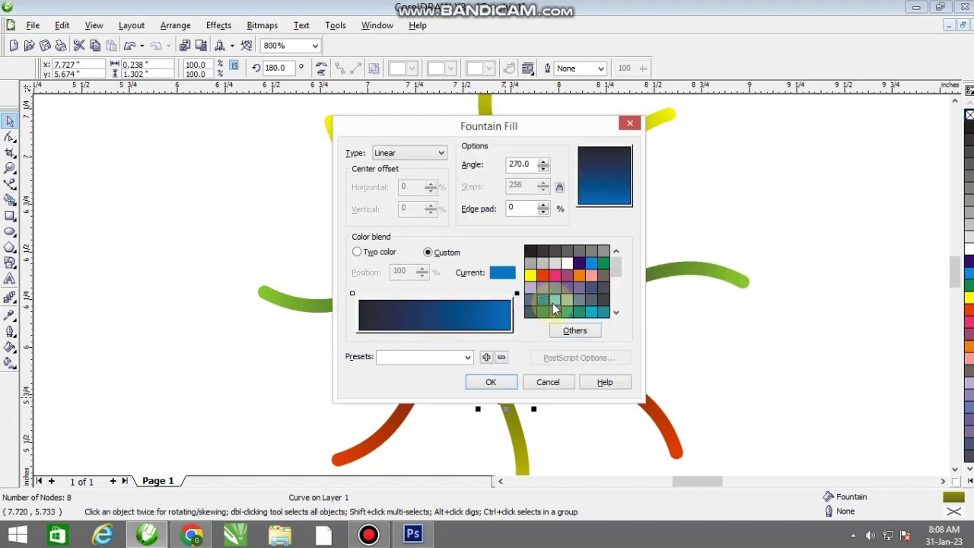
pyautogui.click(490, 388)
# Group all eight arms of the radial pattern into one object
pyautogui.press('F3')
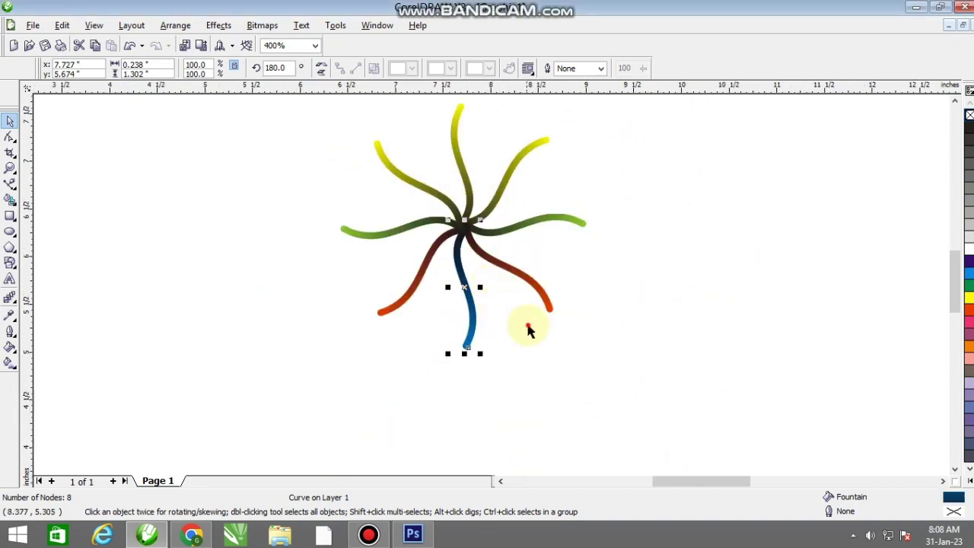
pyautogui.click(522, 326)
pyautogui.press('F3')
pyautogui.moveTo(646, 382); pyautogui.dragTo(386, 199)
pyautogui.hotkey('ctrl', 'g')
# Place a copy of the radial group at the page's lower right and scale the original about its centre to 39.8%
pyautogui.moveTo(419, 259); pyautogui.dragTo(742, 339)
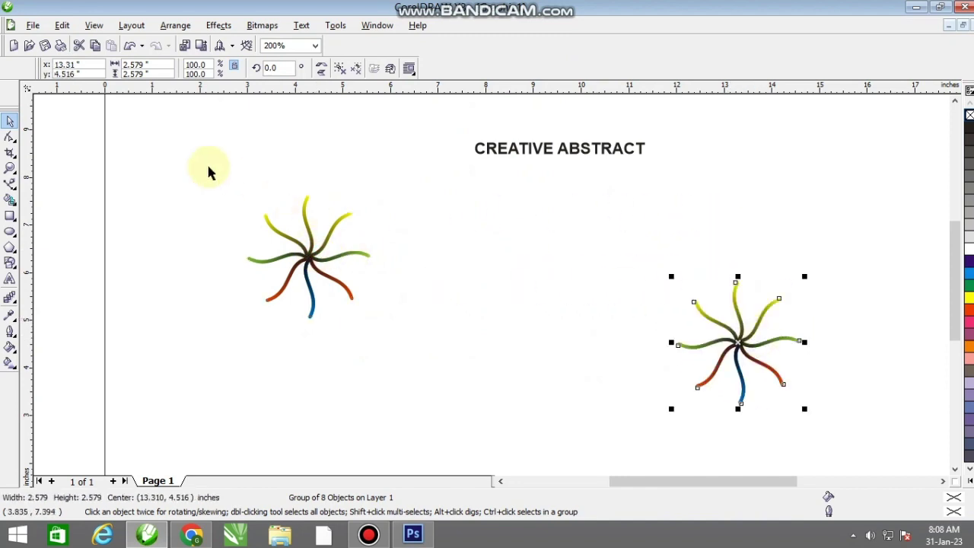
pyautogui.moveTo(393, 340); pyautogui.dragTo(338, 287)
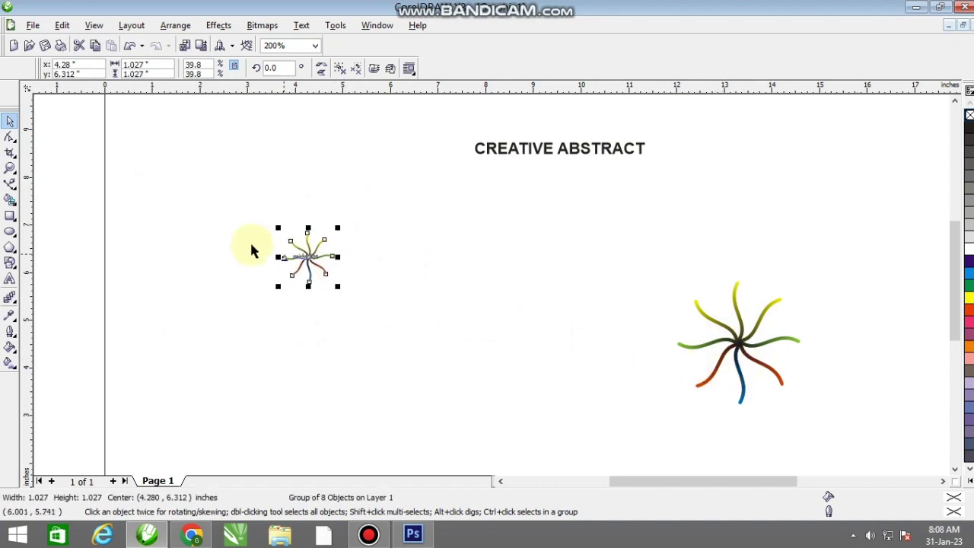
pyautogui.click(300, 339)
# Blend the small radial group into the large one in 20 steps and move the blend up beneath the title
pyautogui.moveTo(229, 209); pyautogui.dragTo(798, 385)
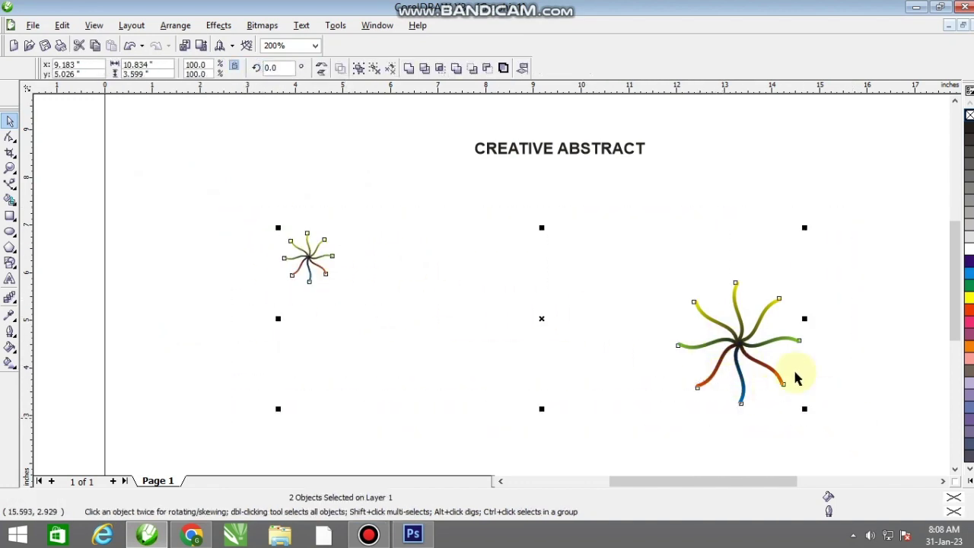
pyautogui.click(11, 297)
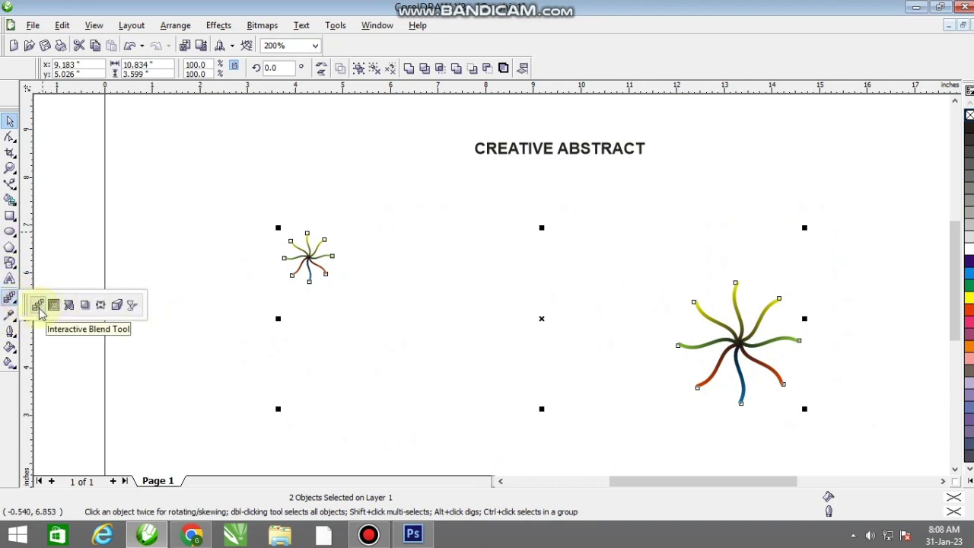
pyautogui.click(37, 305)
pyautogui.moveTo(314, 271); pyautogui.dragTo(736, 347)
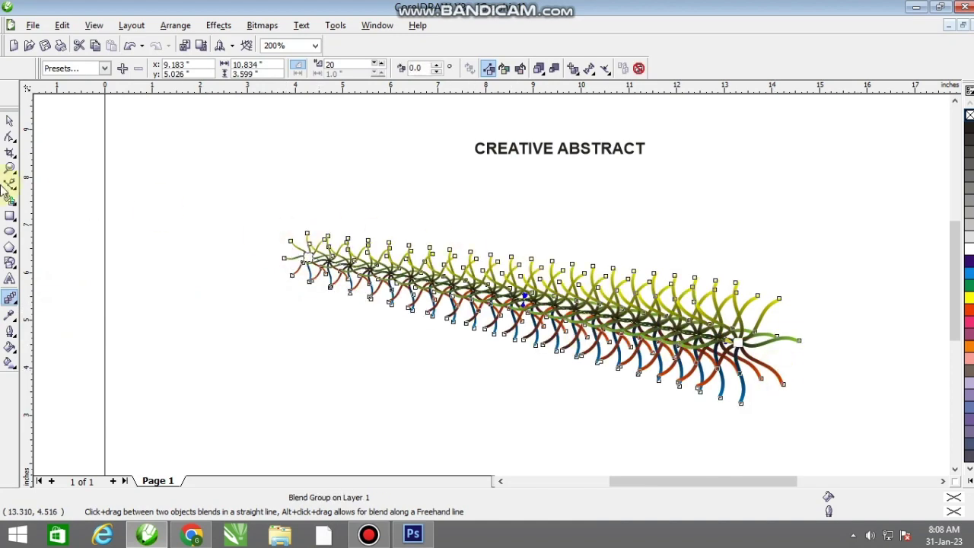
pyautogui.click(12, 121)
pyautogui.scroll(-1, 559, 323)
pyautogui.moveTo(498, 278); pyautogui.dragTo(512, 249)
pyautogui.click(86, 243)
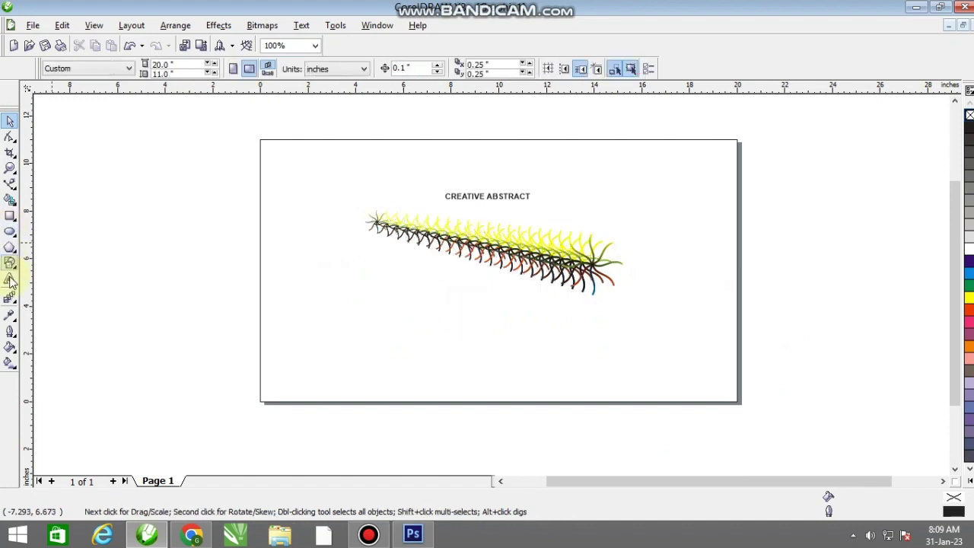
# Draw an open five-node Bezier wave curve with two crests and two troughs below the blend
pyautogui.click(14, 190)
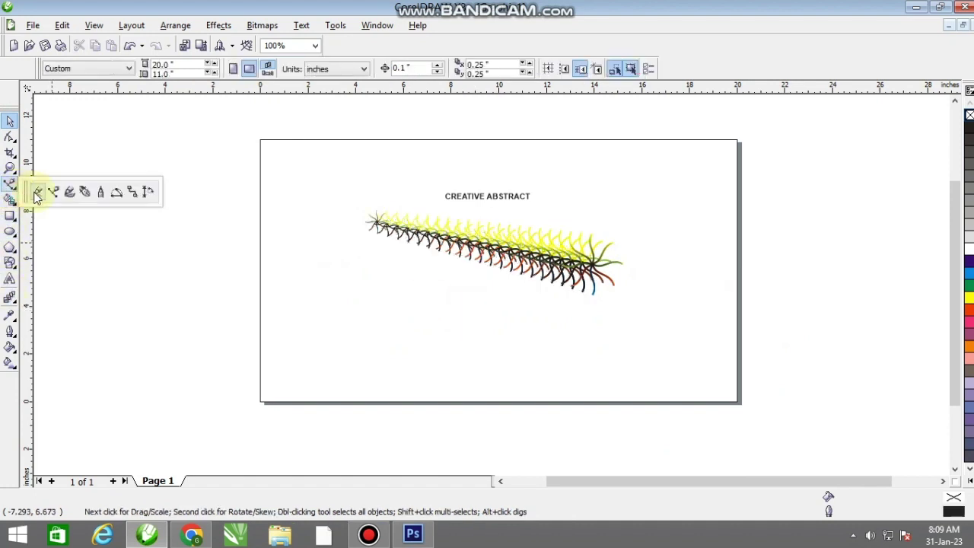
pyautogui.click(53, 192)
pyautogui.click(339, 331)
pyautogui.moveTo(402, 294); pyautogui.dragTo(433, 312)
pyautogui.moveTo(484, 336); pyautogui.dragTo(533, 306)
pyautogui.moveTo(593, 346); pyautogui.dragTo(631, 404)
pyautogui.moveTo(680, 347); pyautogui.dragTo(698, 320)
pyautogui.scroll(2, 507, 282)
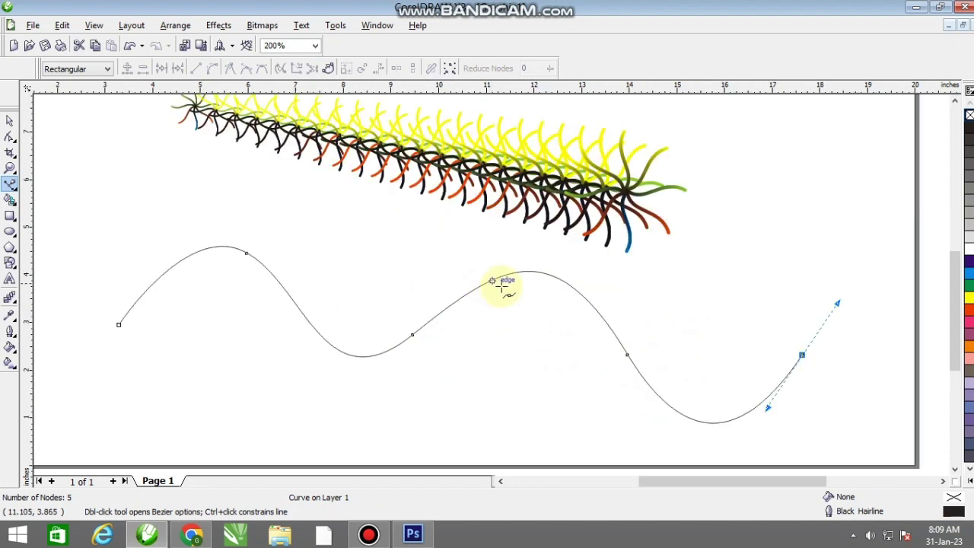
# Reshape the wave curve to deepen its right-hand trough and raise the crest before it
pyautogui.click(11, 137)
pyautogui.scroll(-2, 490, 282)
pyautogui.scroll(2, 491, 281)
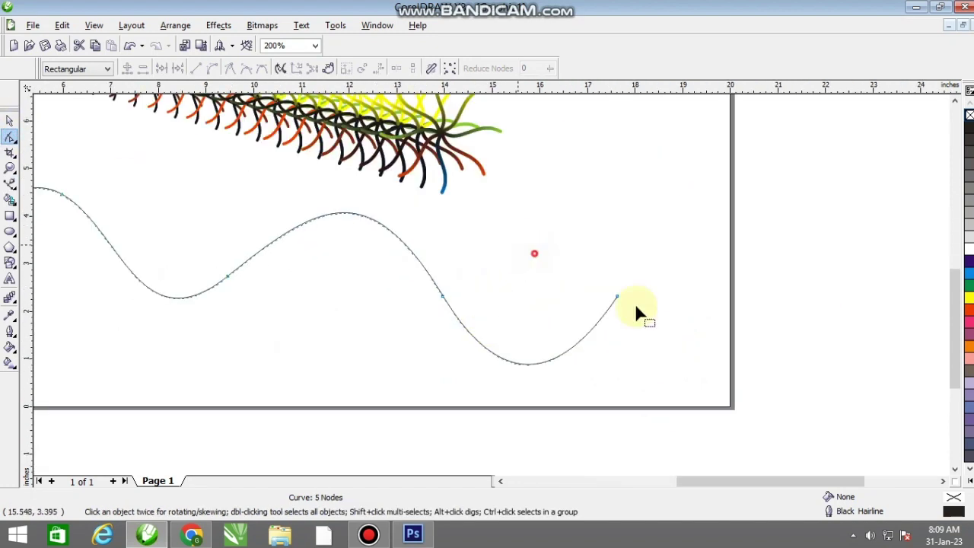
pyautogui.moveTo(519, 419); pyautogui.dragTo(520, 461)
pyautogui.scroll(-1, 289, 244)
pyautogui.scroll(1, 491, 259)
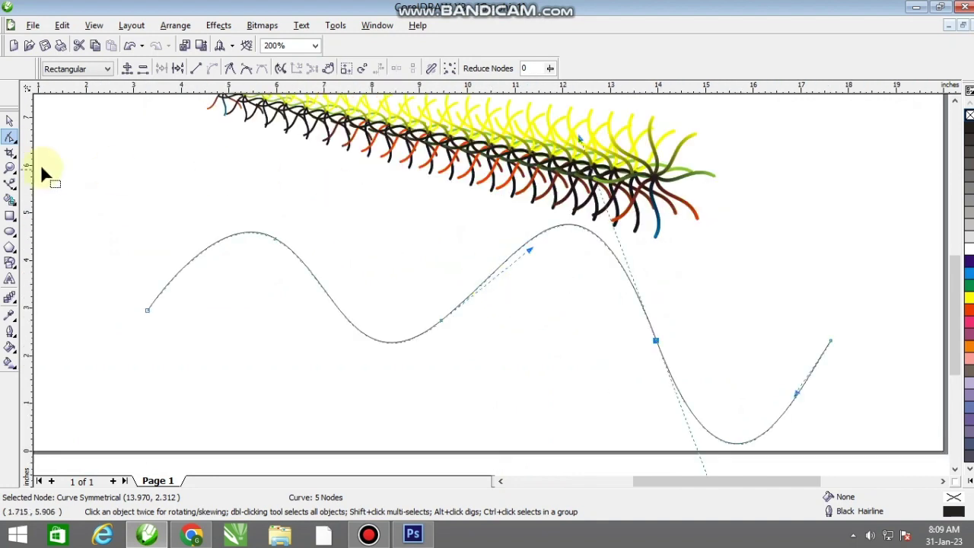
# Move the wave curve about 1.55 inches left and 0.2 inch up
pyautogui.click(9, 121)
pyautogui.moveTo(498, 271); pyautogui.dragTo(424, 260)
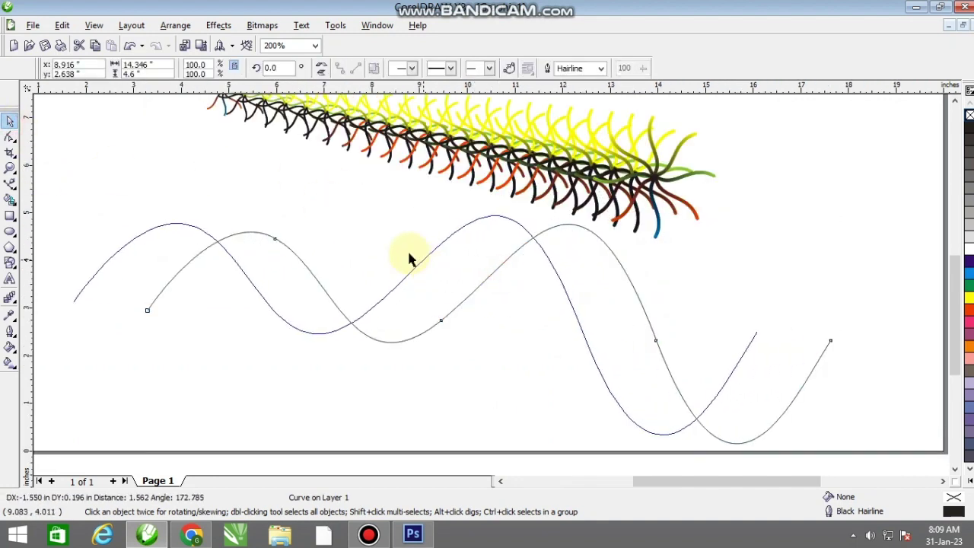
pyautogui.scroll(-1, 295, 266)
# Assign the wave curve as the new path of the radial blend
pyautogui.click(513, 225)
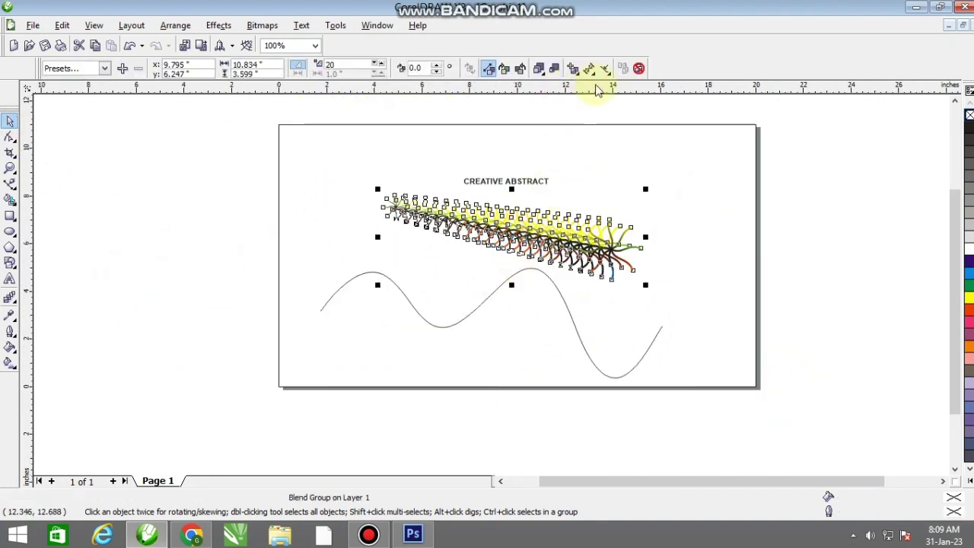
pyautogui.click(608, 71)
pyautogui.click(624, 85)
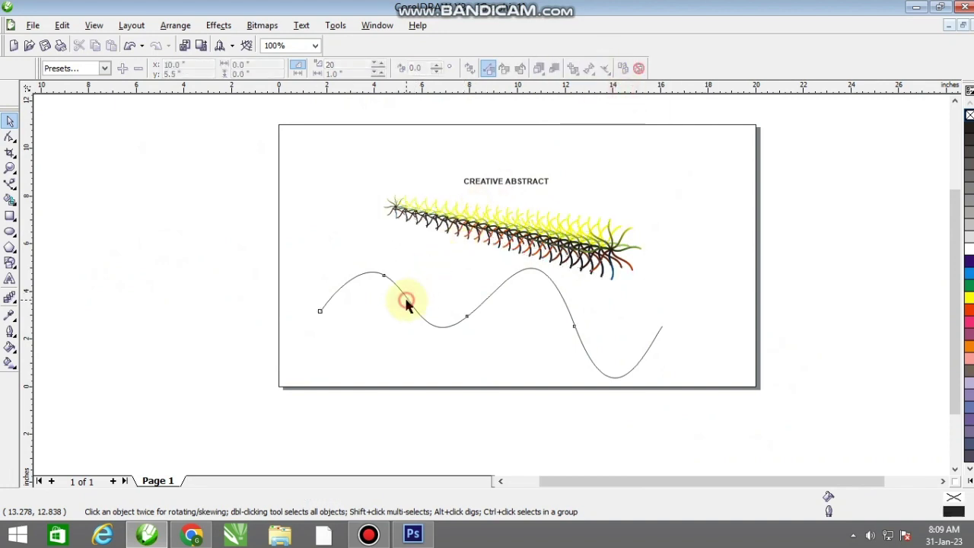
pyautogui.click(406, 301)
pyautogui.click(427, 237)
# Move the small start group to the wave's left end and the large end group to its right end
pyautogui.scroll(1, 400, 302)
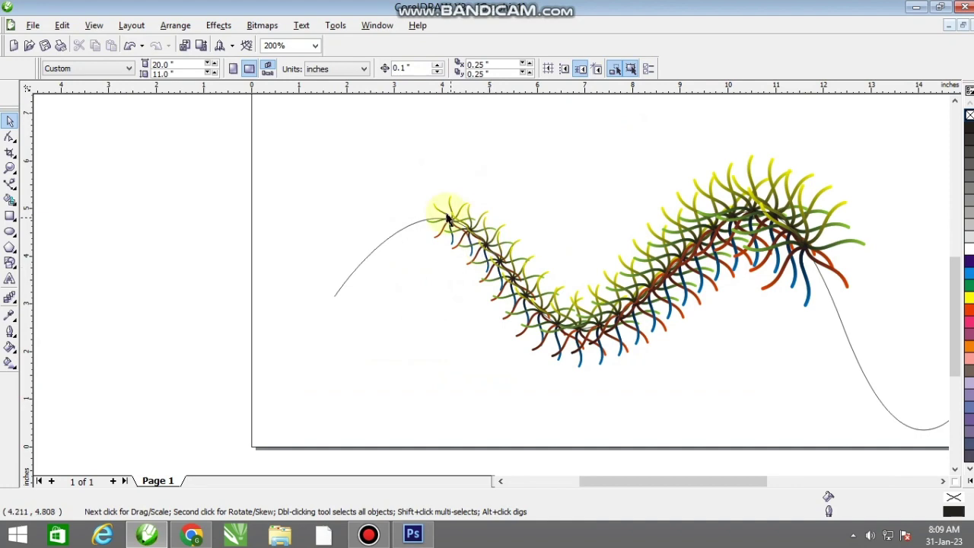
pyautogui.click(448, 220)
pyautogui.moveTo(447, 219); pyautogui.dragTo(331, 296)
pyautogui.scroll(-1, 635, 287)
pyautogui.scroll(1, 636, 288)
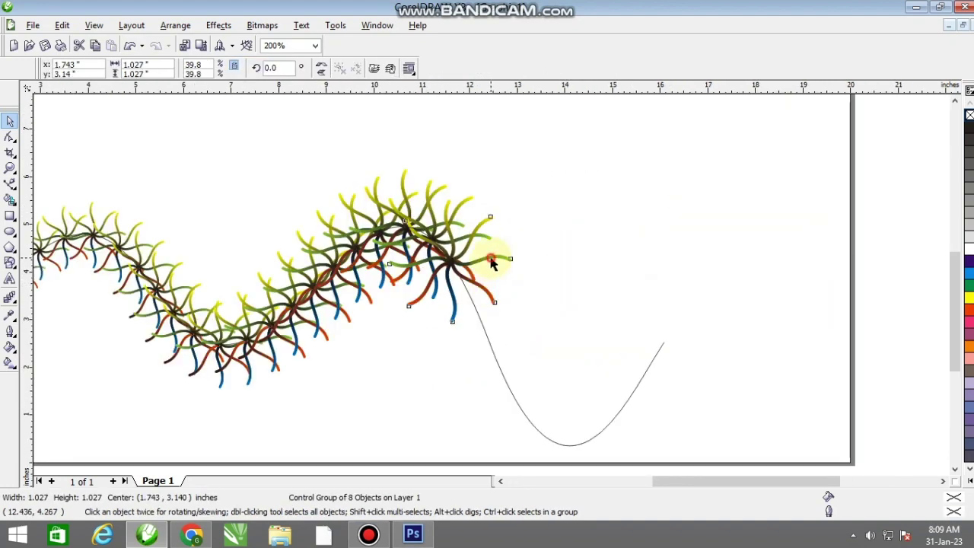
pyautogui.click(491, 259)
pyautogui.scroll(-1, 491, 260)
pyautogui.moveTo(469, 284); pyautogui.dragTo(578, 326)
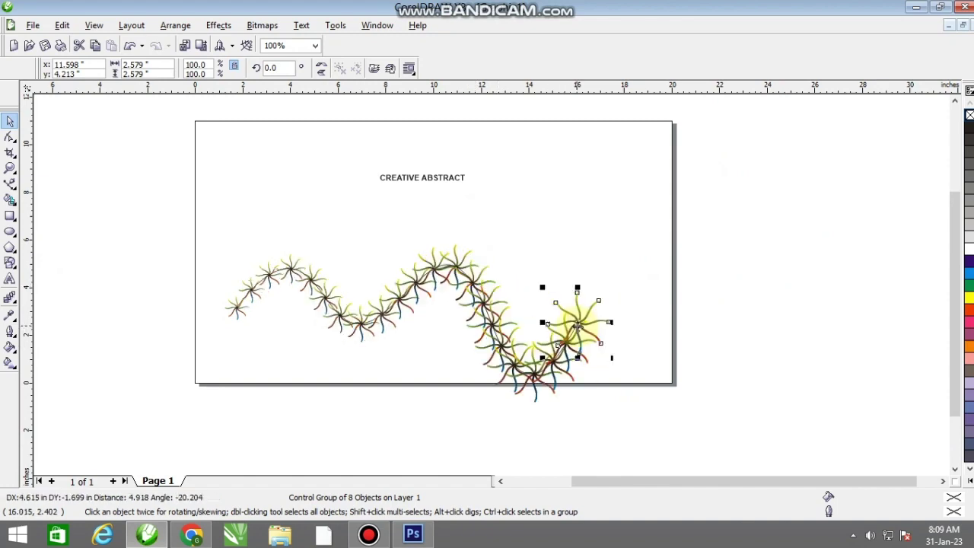
pyautogui.click(495, 223)
# Move the blend on its path up toward the title and set its number of steps to 999
pyautogui.moveTo(469, 302); pyautogui.dragTo(474, 251)
pyautogui.scroll(2, 487, 270)
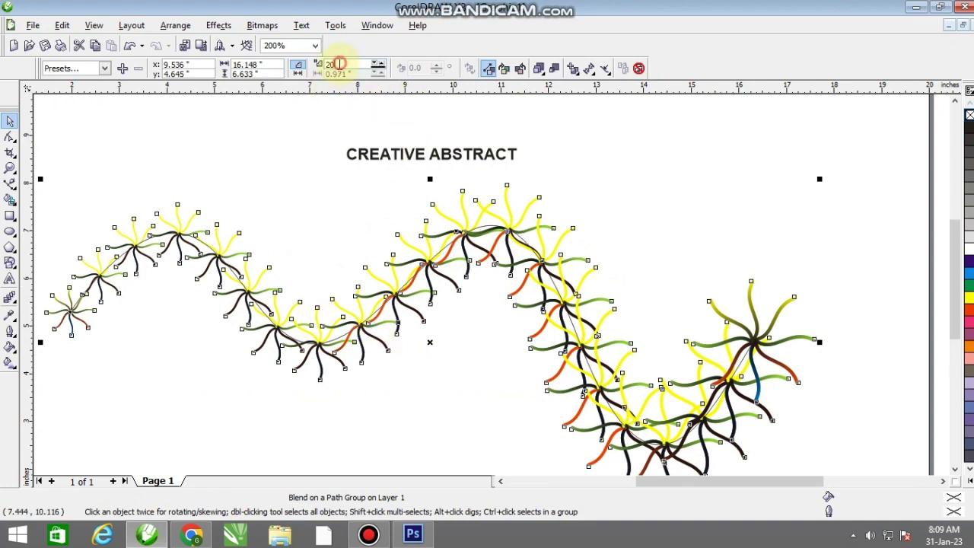
pyautogui.write('1000')
pyautogui.press('Return')
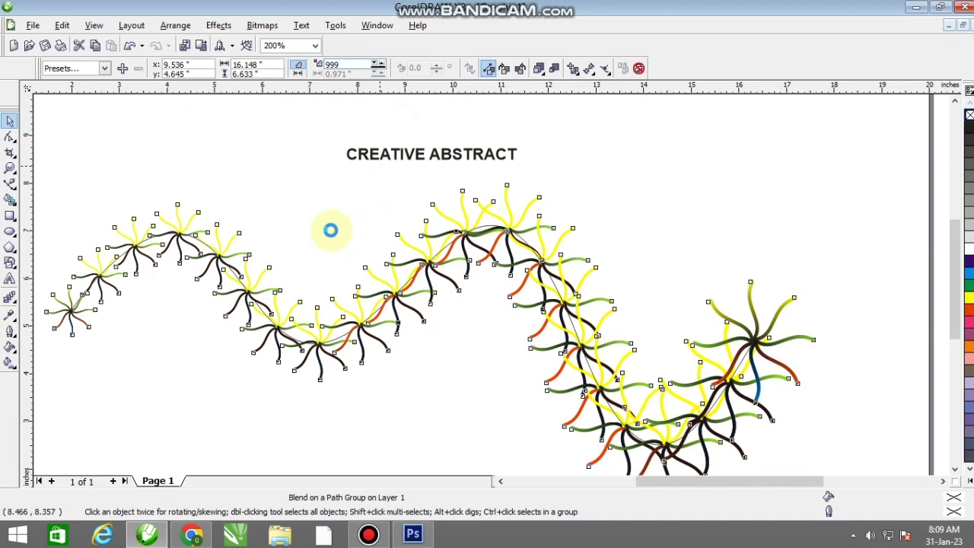
pyautogui.click(326, 223)
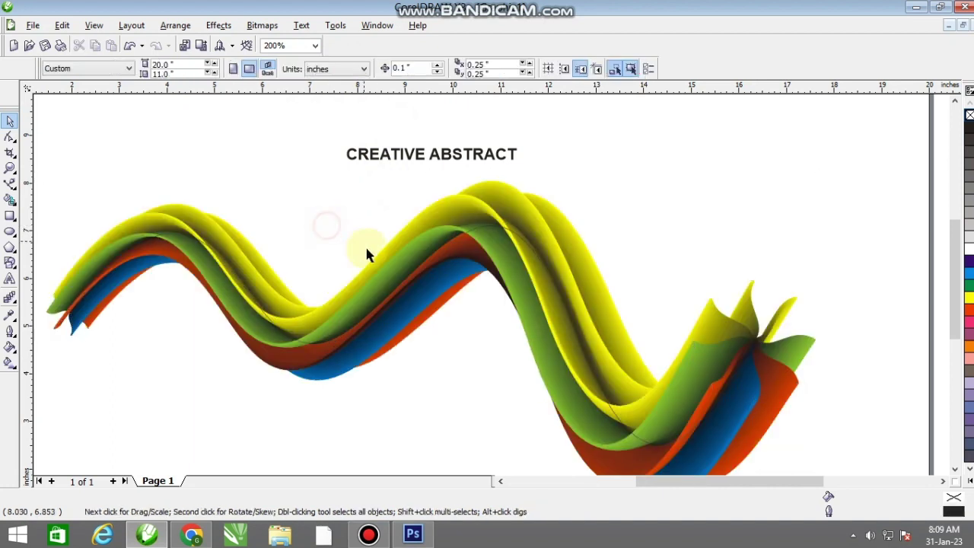
# Remove the outline of the path curve running through the blend
pyautogui.click(486, 227)
pyautogui.click(699, 195)
pyautogui.scroll(-1, 443, 294)
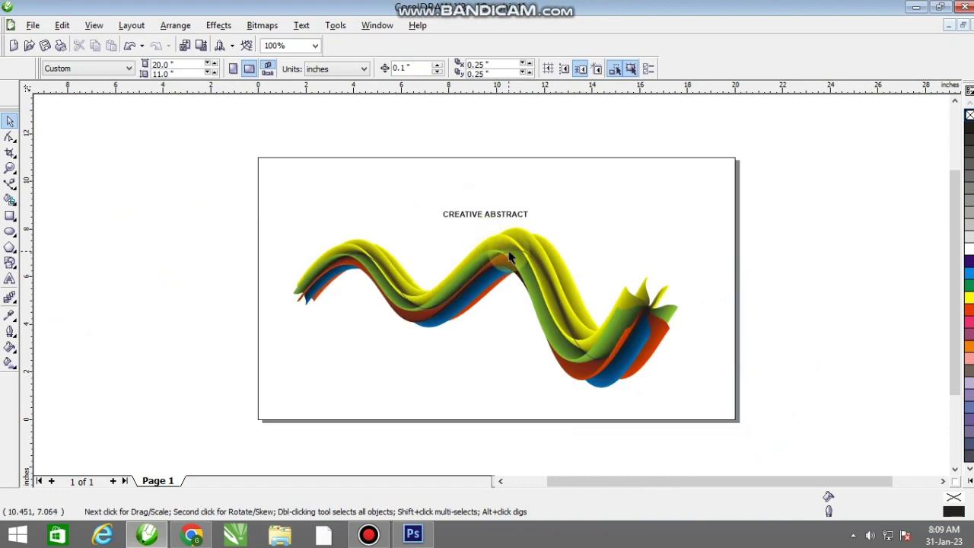
pyautogui.click(510, 257)
pyautogui.click(602, 221)
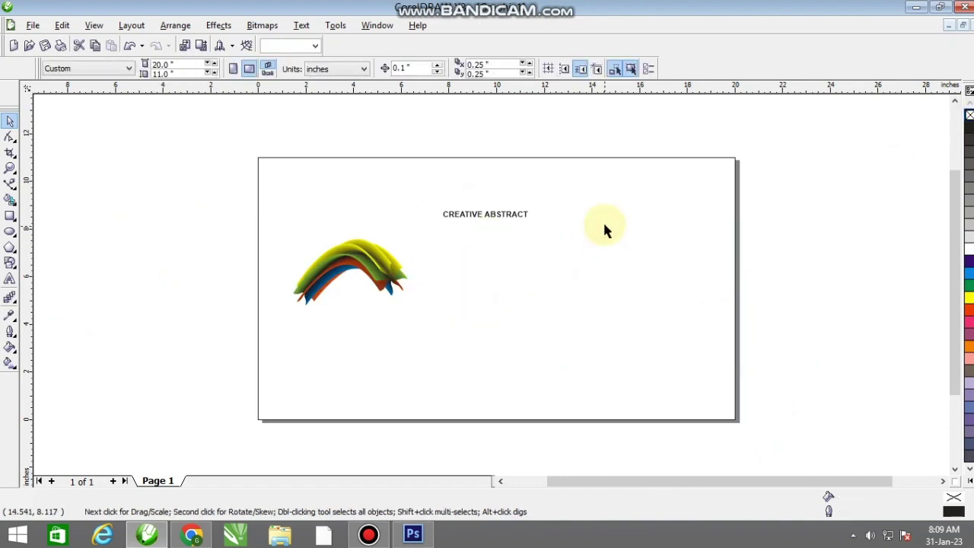
# Preview the finished wavy ribbon artwork full screen
pyautogui.moveTo(269, 191); pyautogui.dragTo(702, 396)
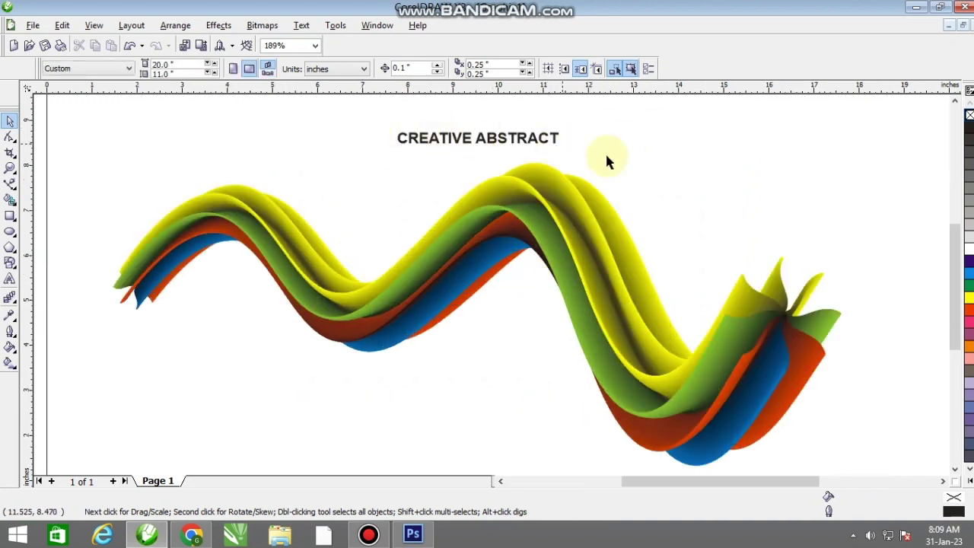
pyautogui.press('F9')
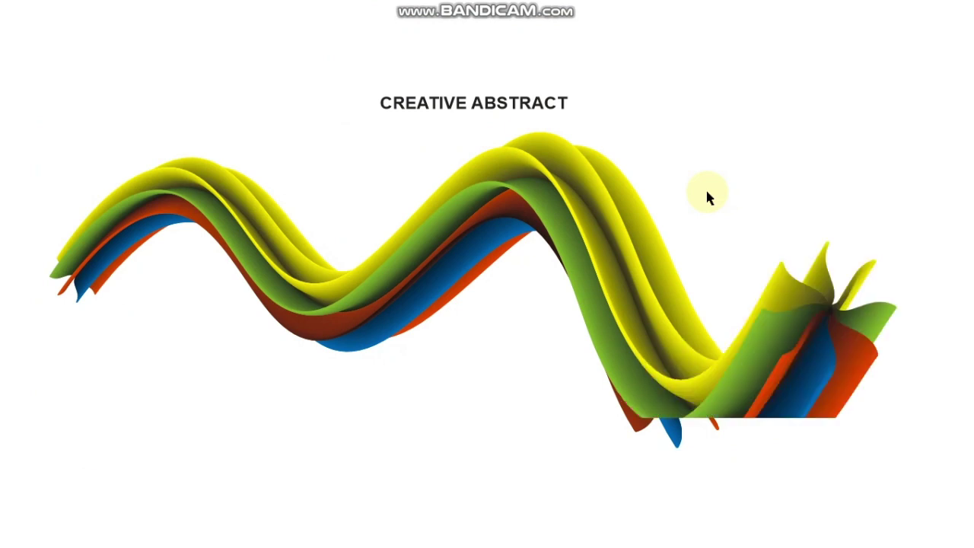